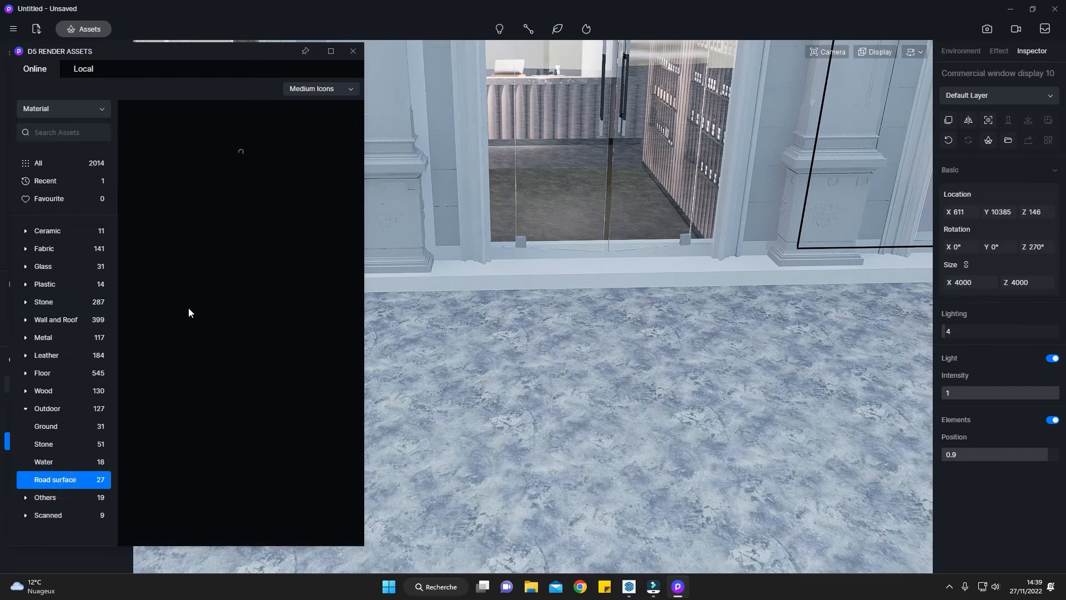
Look through the Road surface materials in the Outdoor category of the online library
scroll(206, 297, "down", 10)
left_click(27, 410)
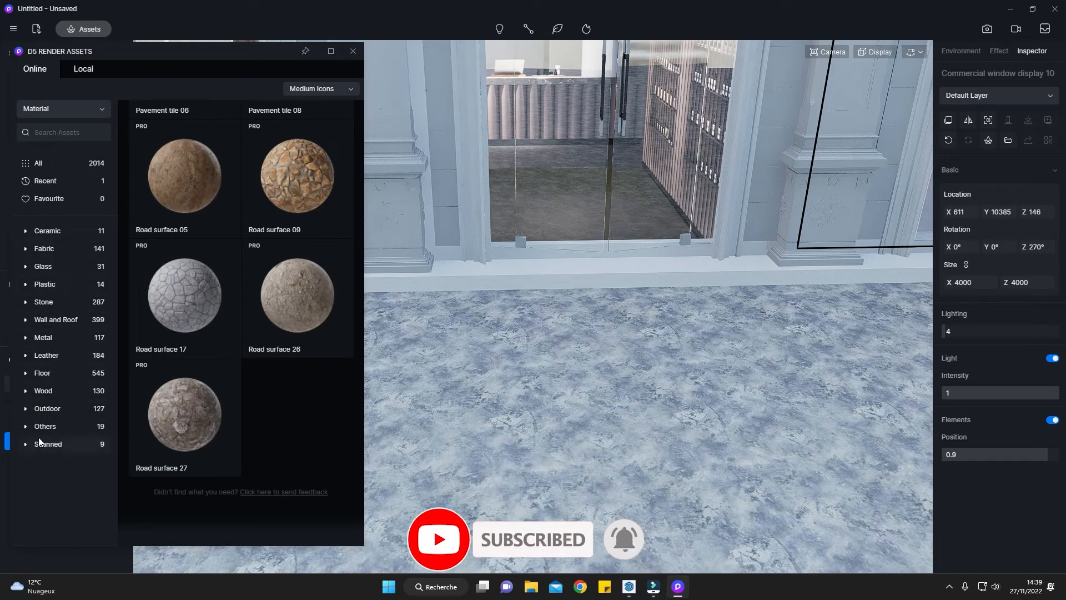
left_click(56, 409)
scroll(217, 348, "down", 5)
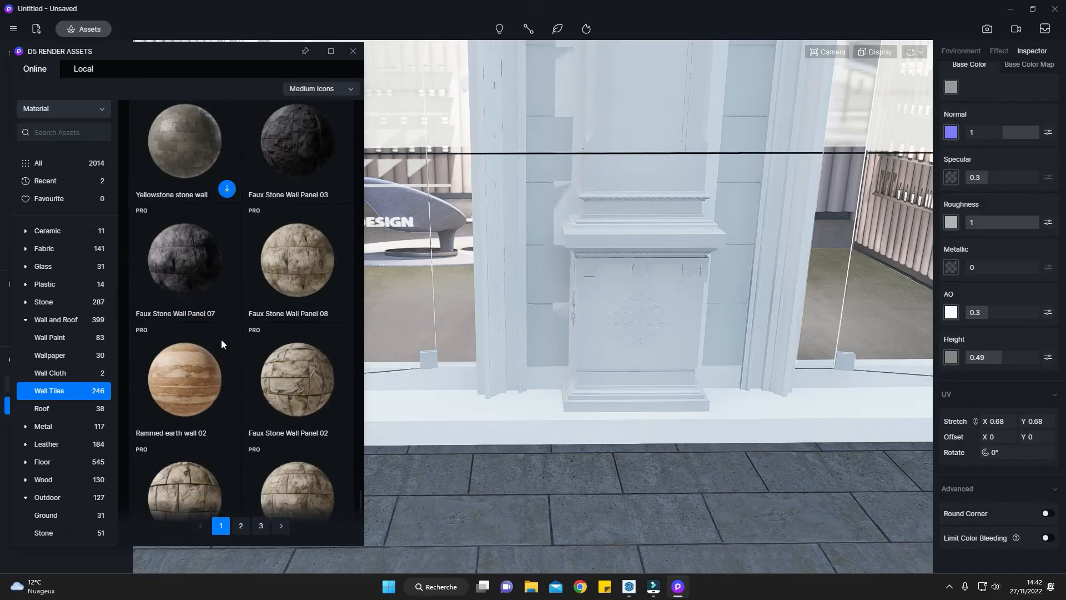
Apply the I-shaped Road tile material from the Floor tiles category to the facade pillars and set its UV stretch to 0.89
scroll(221, 344, "down", 5)
left_click(240, 526)
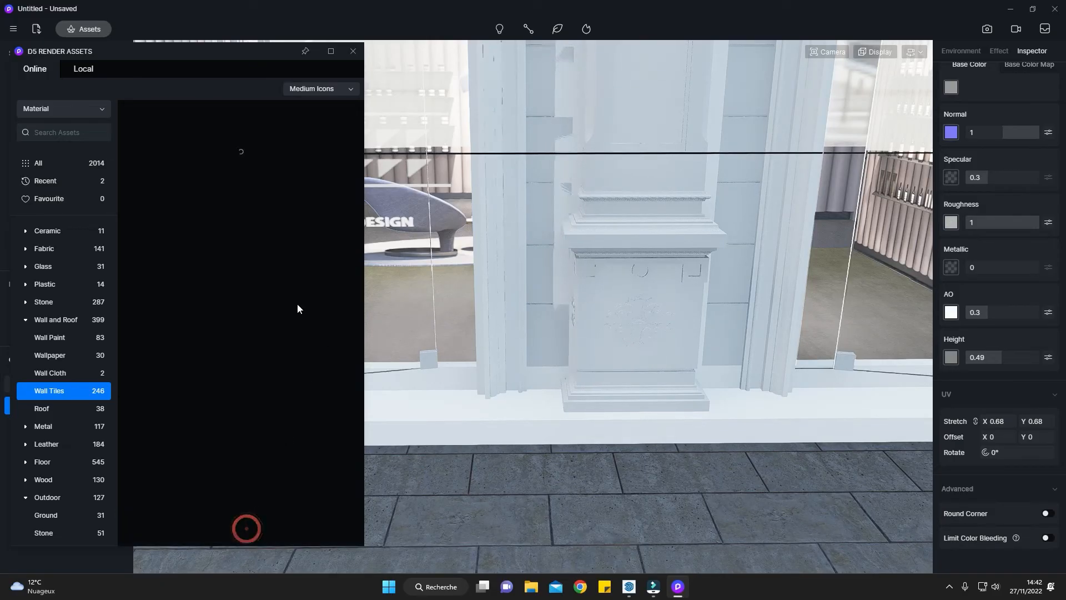
scroll(258, 292, "down", 5)
left_click(47, 462)
left_click(53, 514)
scroll(246, 368, "down", 1)
scroll(251, 504, "down", 6)
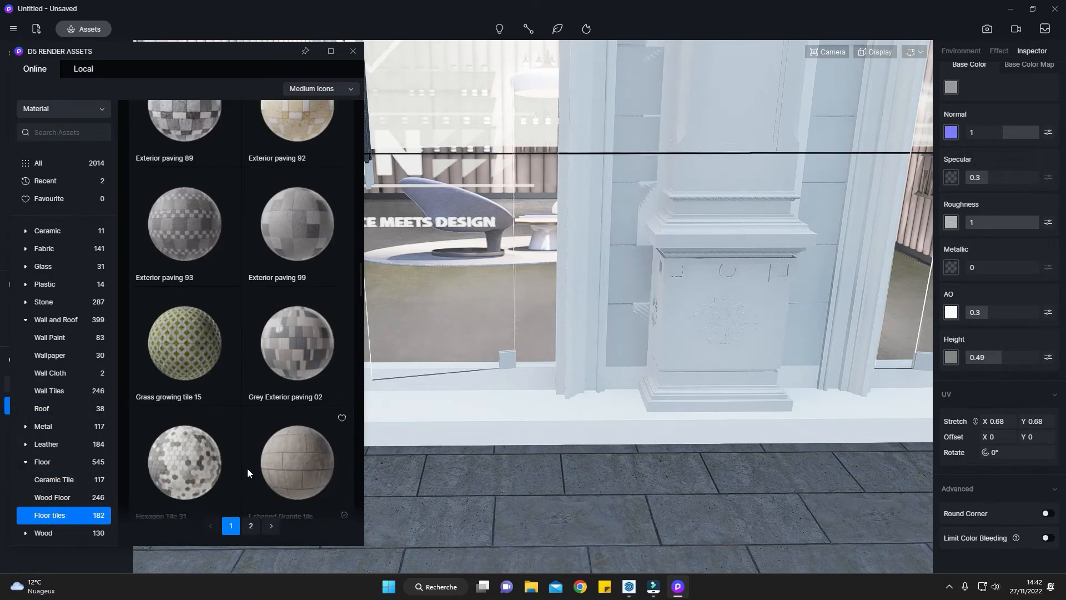
left_click_drag(174, 285, 628, 317)
left_click_drag(999, 426, 996, 423)
right_click_drag(711, 311, 633, 311)
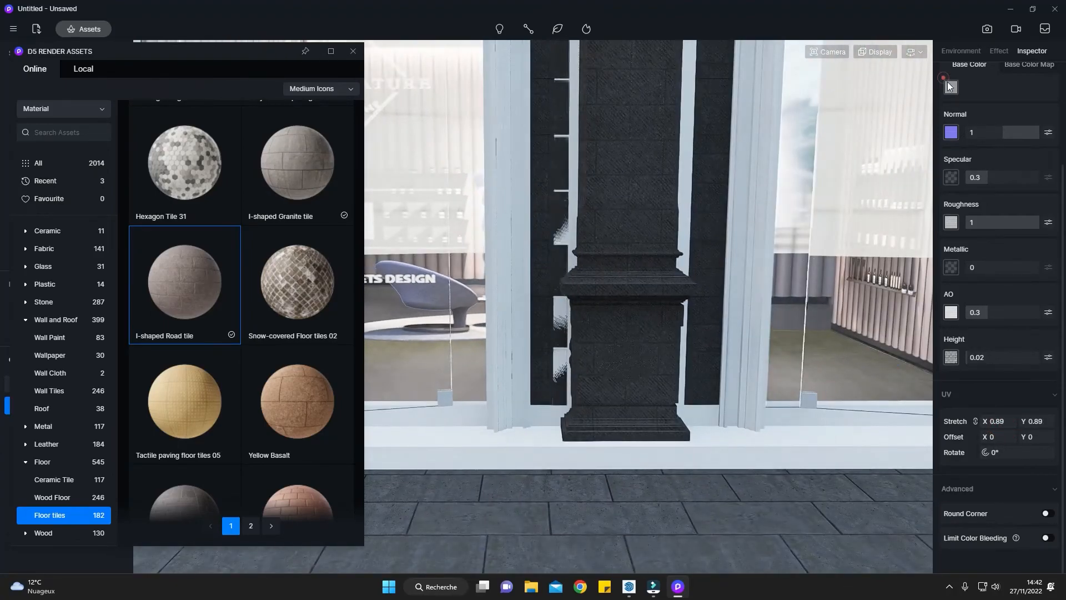
Change the base color of the tile material on the pillars to white
left_click(951, 87)
left_click_drag(1000, 222, 1030, 223)
right_click_drag(655, 311, 717, 309)
right_click_drag(666, 267, 666, 225)
key("i")
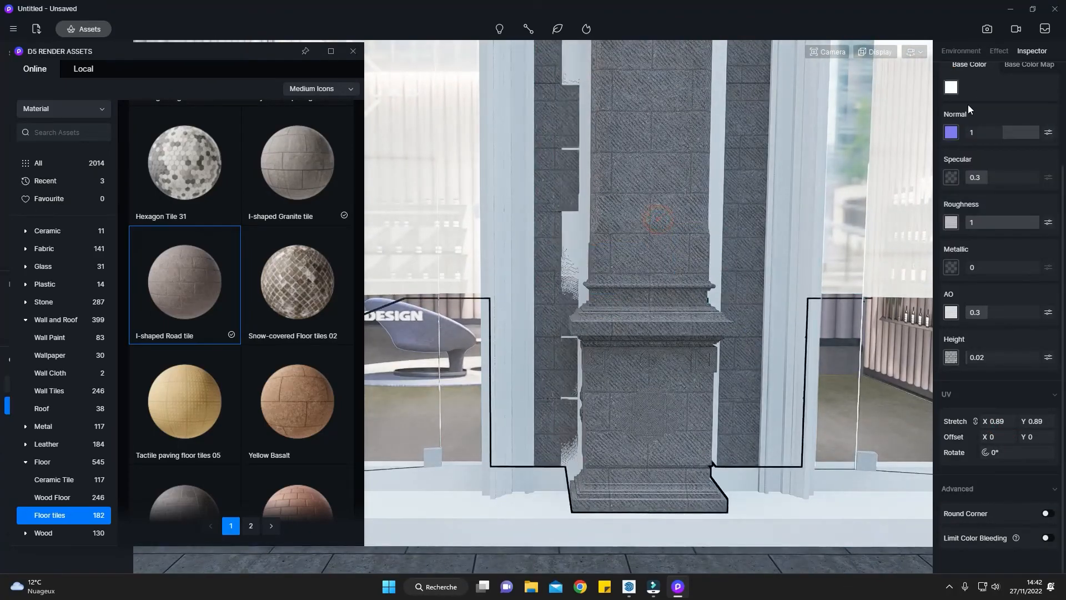
scroll(981, 86, "up", 3)
left_click(948, 95)
left_click(585, 190)
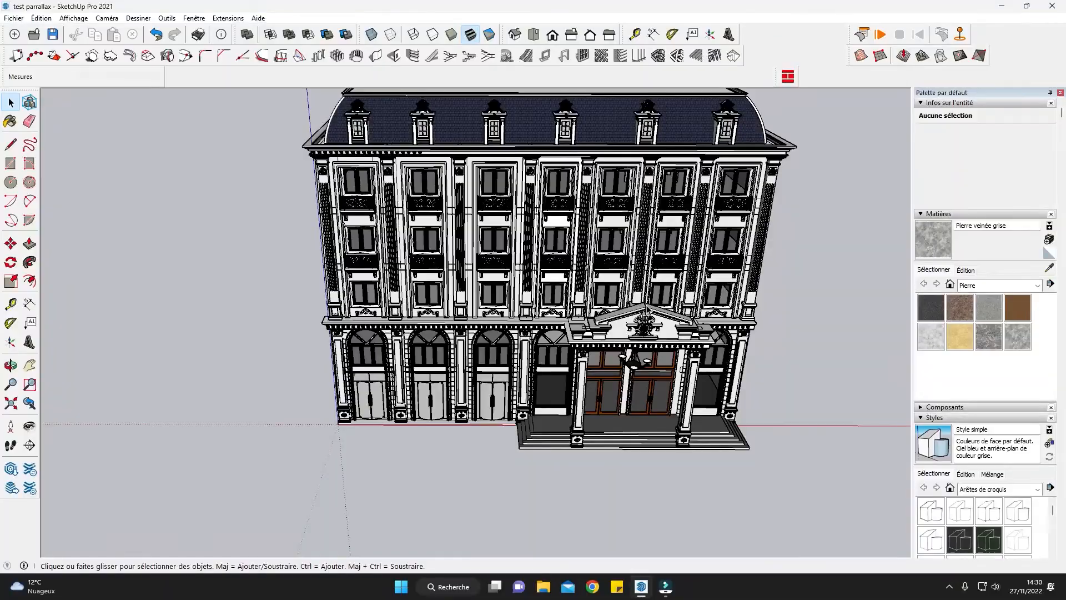
Draw a ground rectangle of about 4374 by 3462 cm beneath and in front of the building
scroll(494, 294, "up", 2)
middle_click_drag(482, 397, 469, 358)
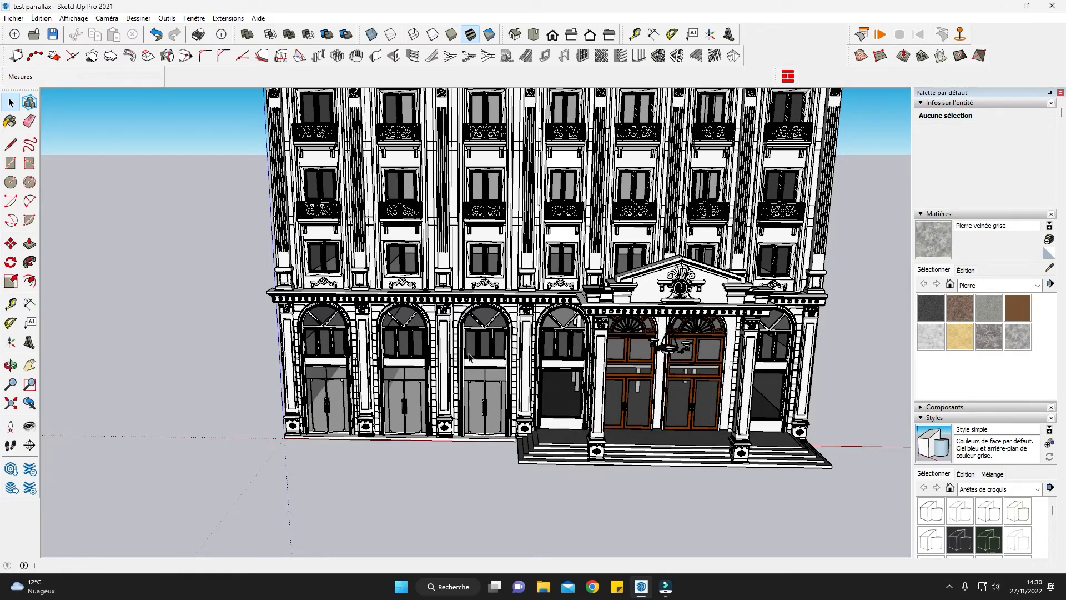
scroll(469, 357, "down", 3)
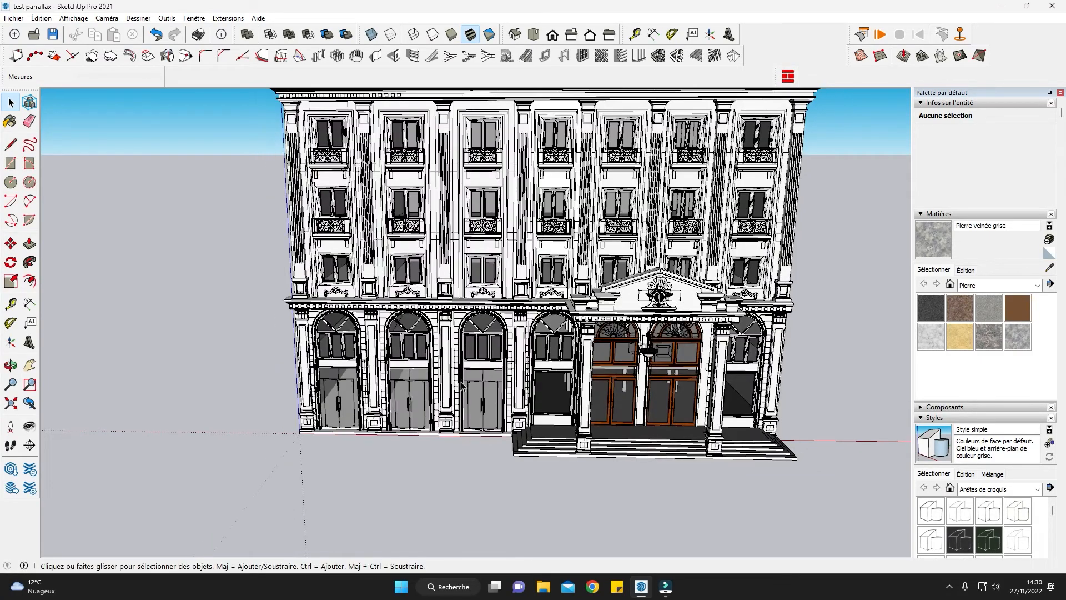
scroll(464, 369, "up", 4)
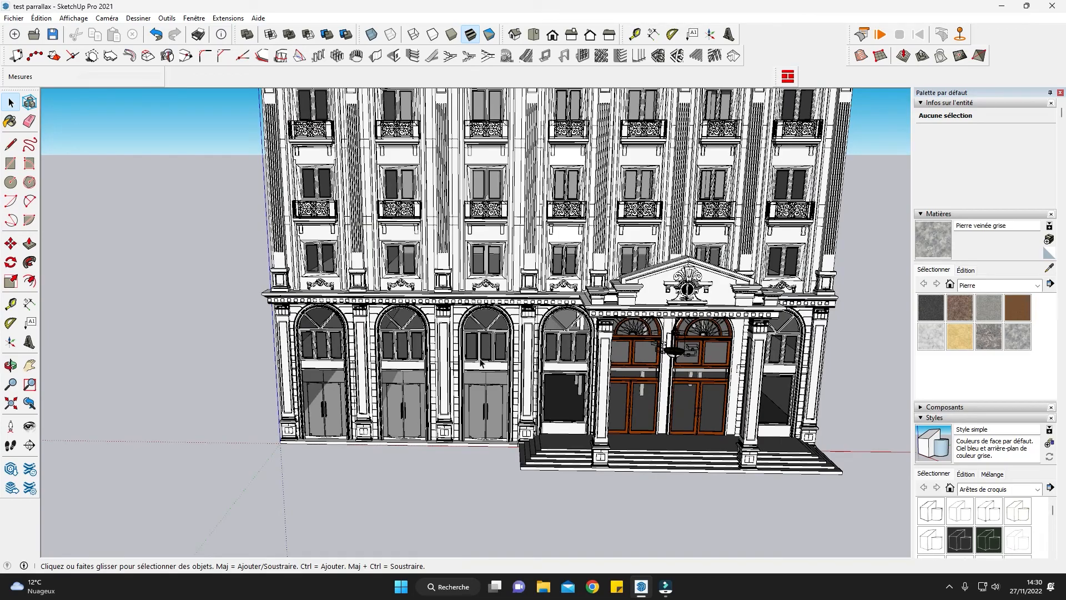
middle_click_drag(481, 362, 488, 431)
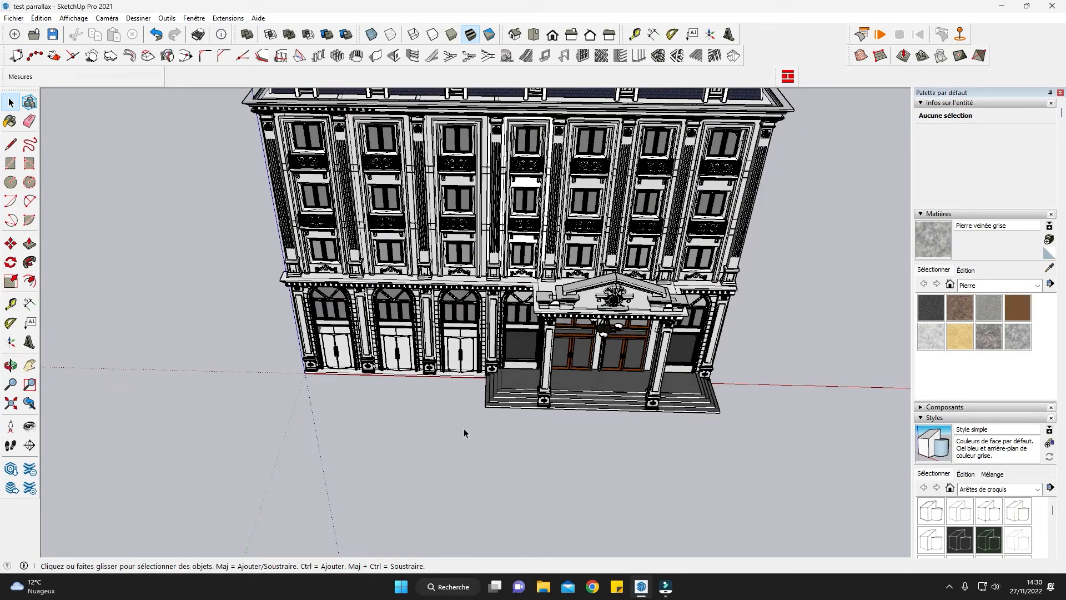
middle_click_drag(392, 448, 314, 371)
key("r")
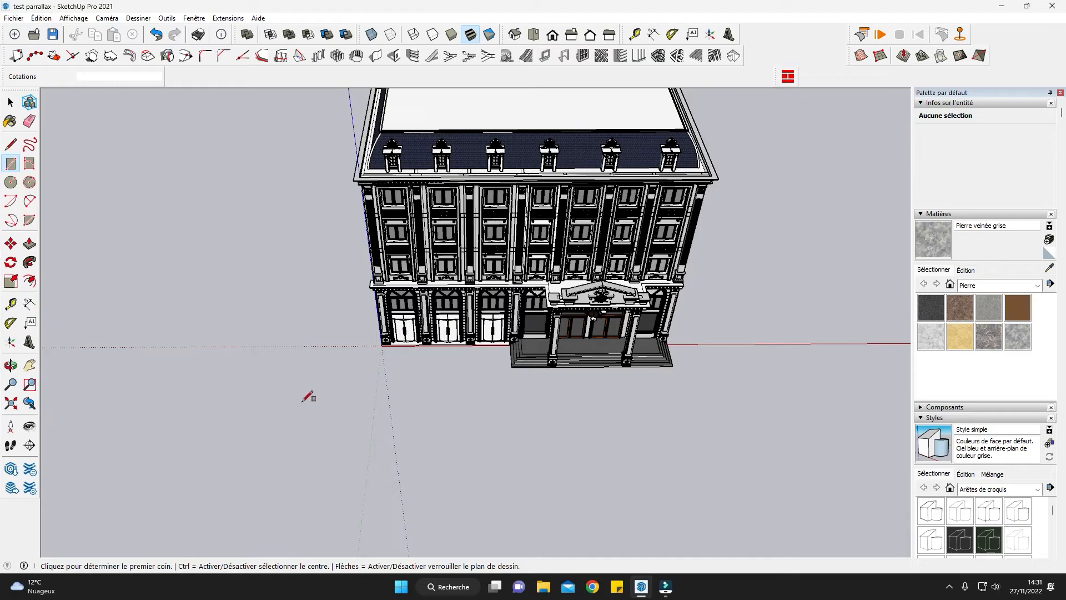
left_click(326, 237)
left_click(829, 513)
Paint the ground rectangle with the Pierre veinée grise material and group its face and edges
left_click(930, 243)
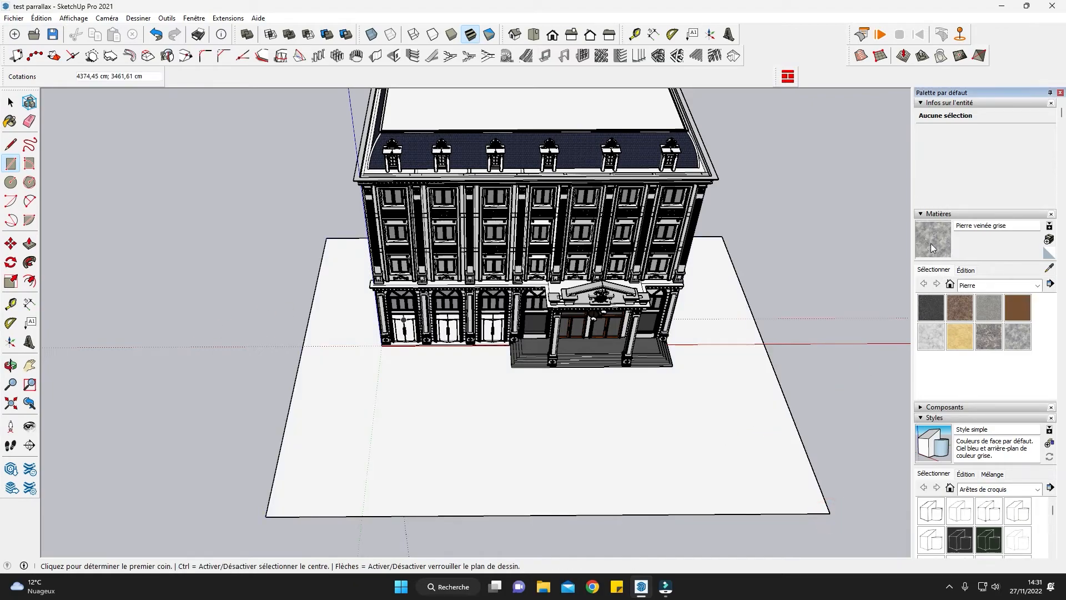
left_click(713, 377)
key("space")
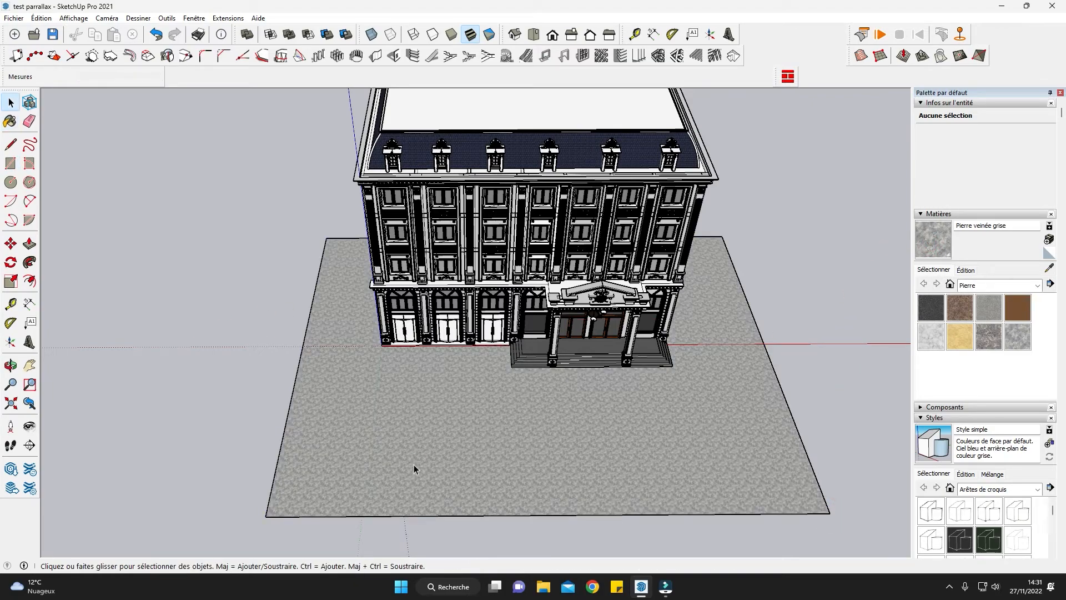
double_click(459, 381)
key("ctrl+g")
Start D5 Render through the D5 Converter extension to link it with the building model
middle_click_drag(588, 401, 504, 399)
scroll(504, 399, "up", 3)
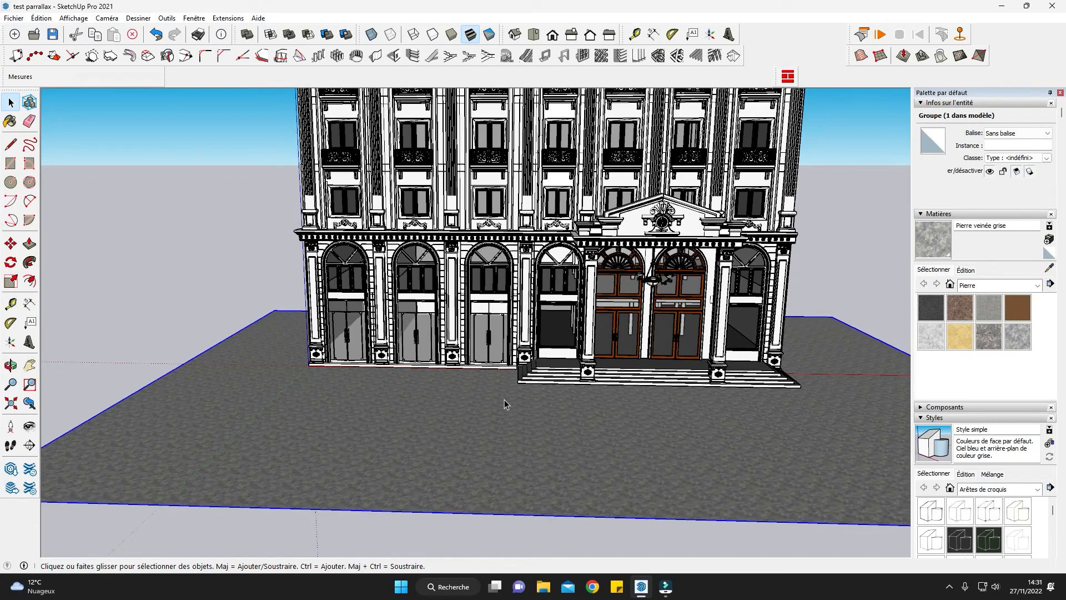
scroll(462, 391, "up", 5)
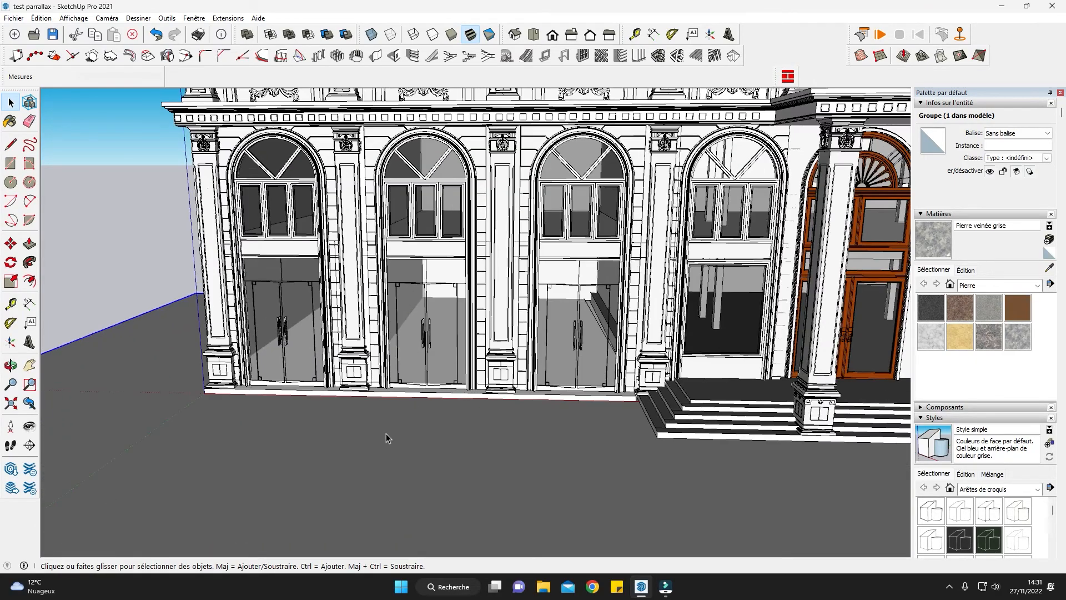
scroll(377, 438, "up", 1)
middle_click_drag(372, 440, 421, 387)
scroll(425, 377, "down", 1)
middle_click_drag(453, 338, 521, 299)
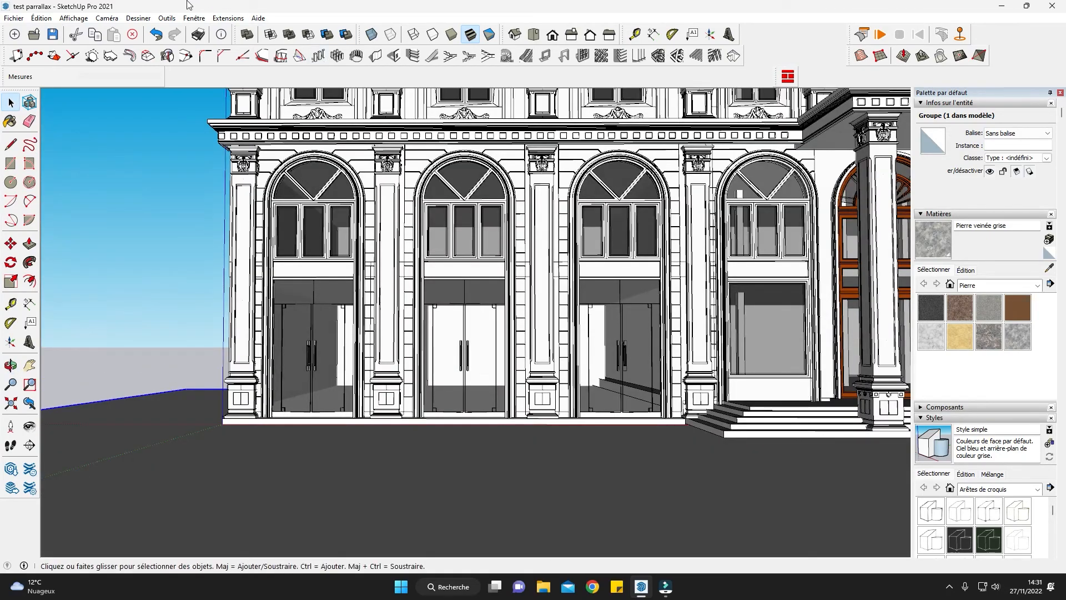
left_click(221, 20)
mouse_move(252, 110)
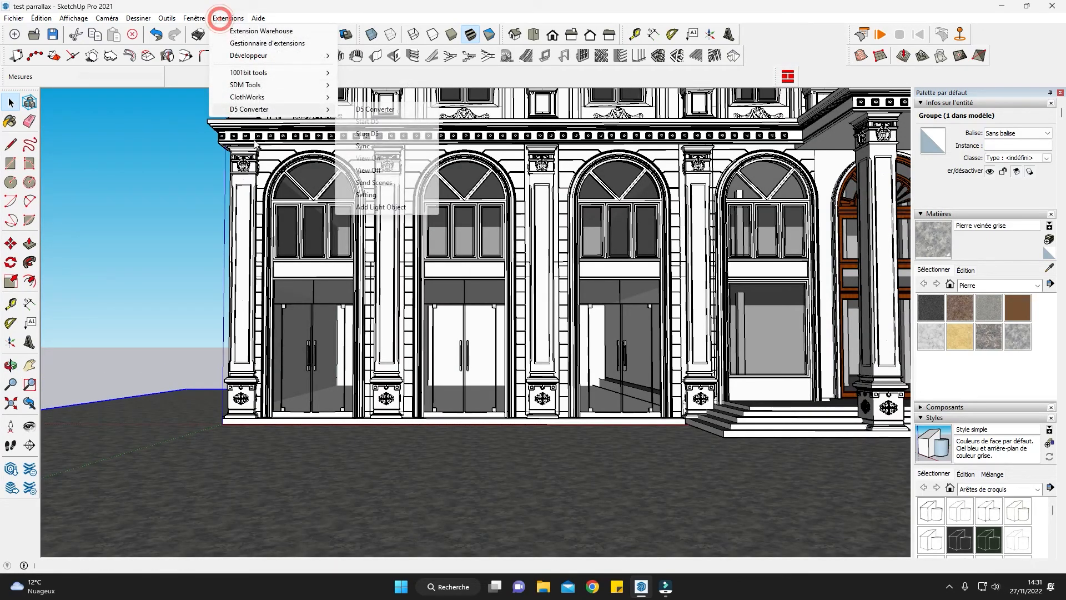
left_click(261, 108)
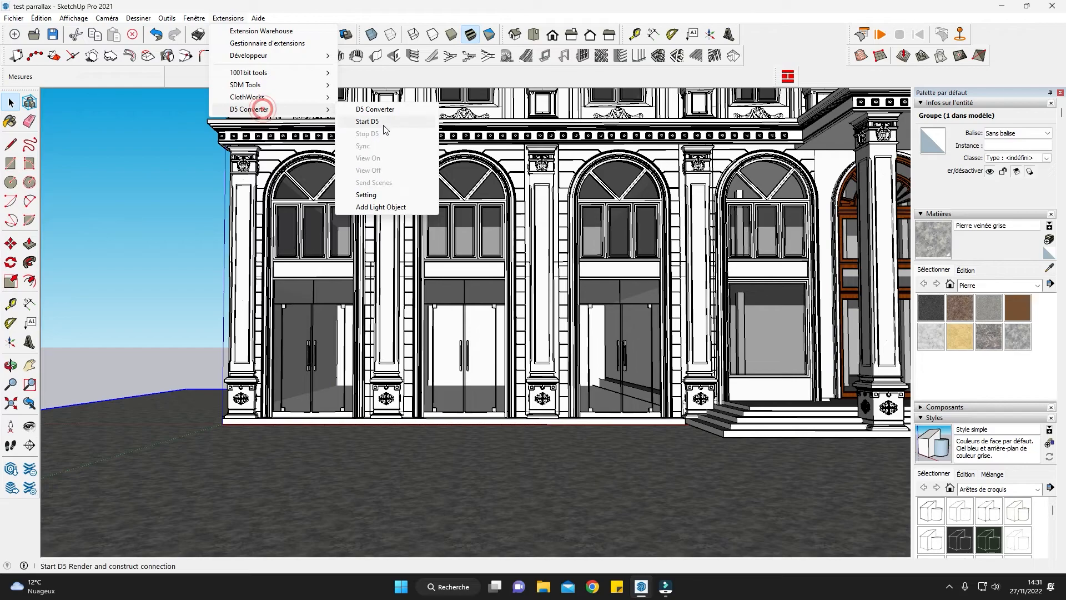
left_click(367, 121)
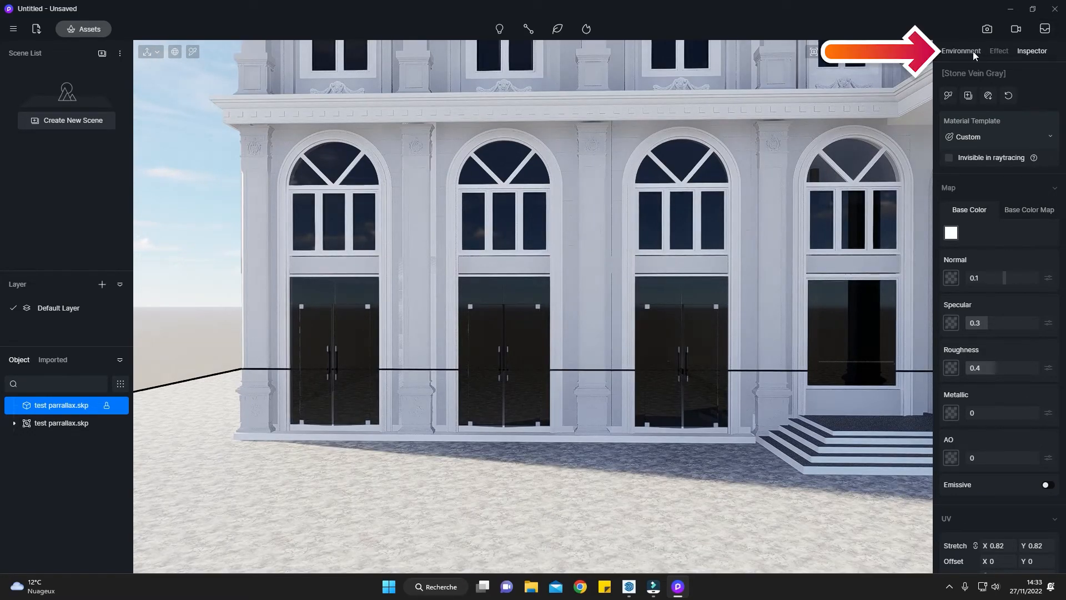
Switch the sky light to HDRI and choose the custom canary_wharf_4k environment
left_click(972, 51)
left_click(1027, 97)
left_click(979, 120)
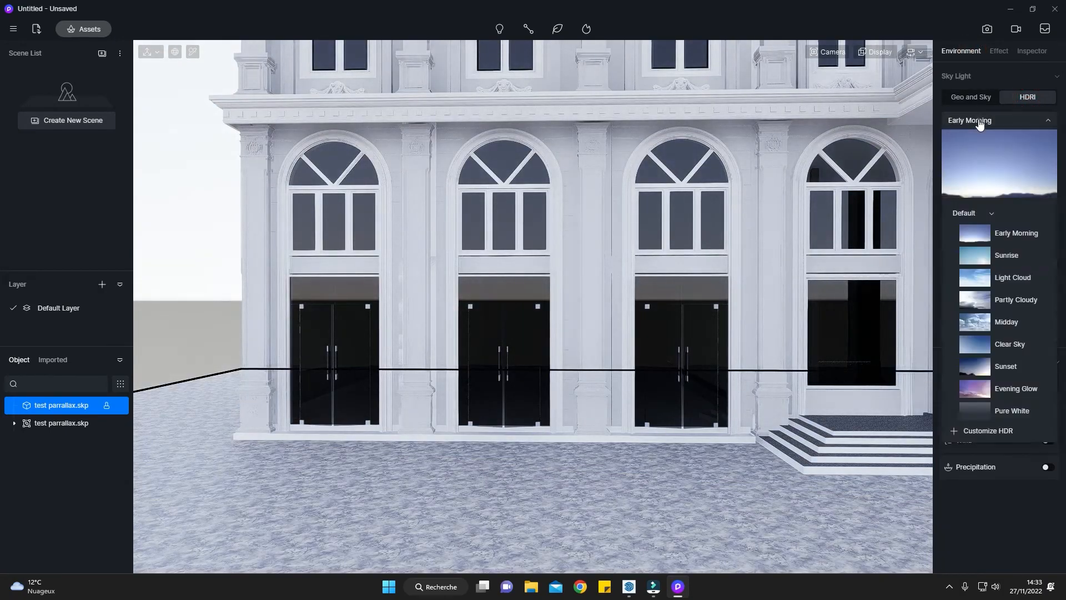
left_click(967, 220)
left_click(965, 230)
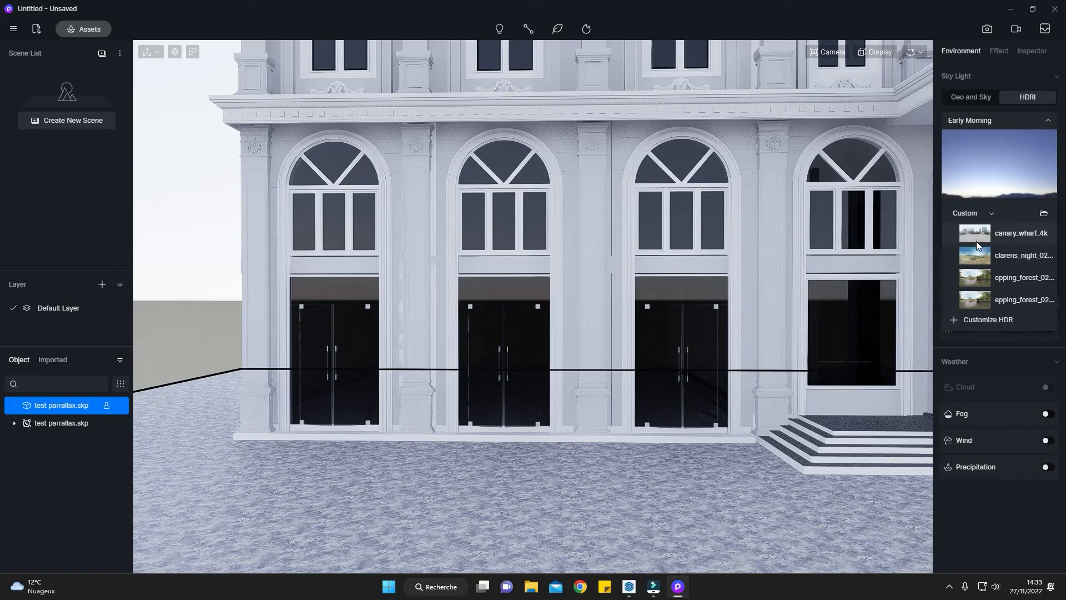
left_click(983, 237)
Examine the glass material of the ground-floor entrance doors and its transparency settings
right_click_drag(689, 389, 480, 357)
scroll(480, 357, "up", 3)
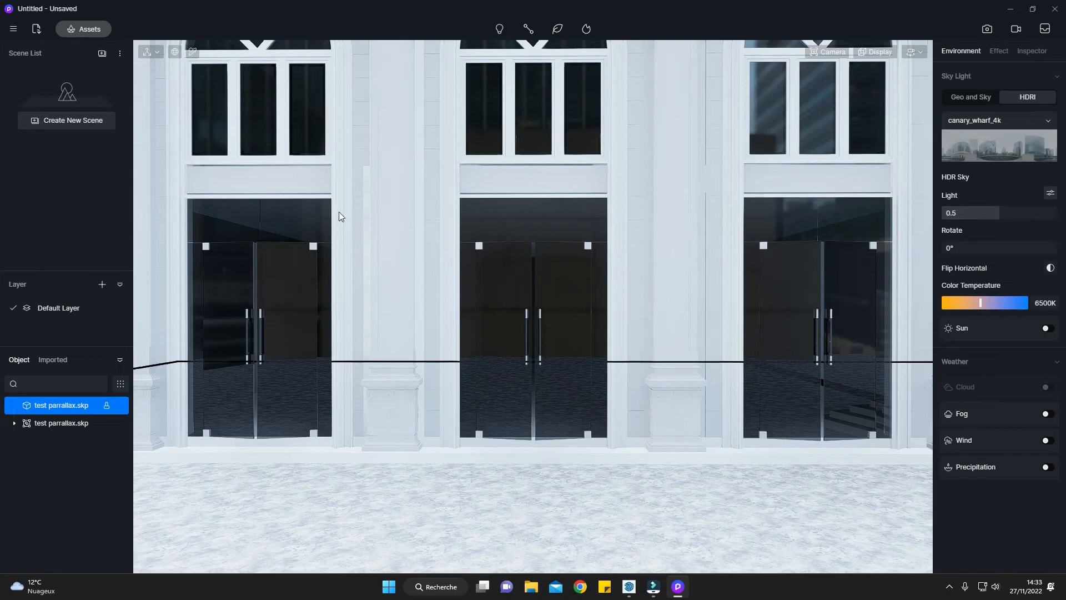
left_click(534, 325)
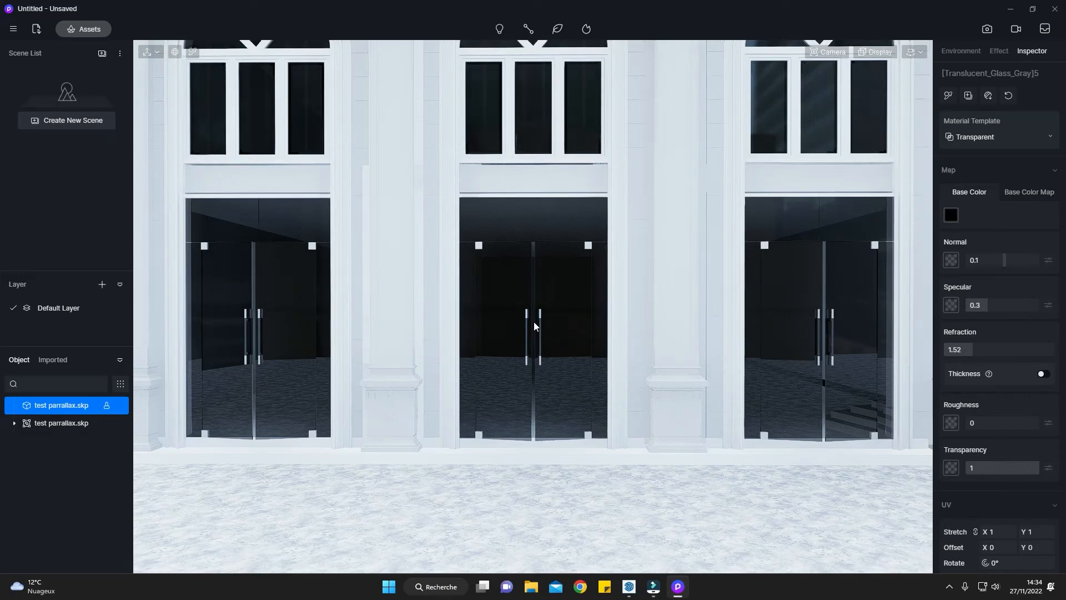
right_click_drag(534, 322, 529, 349)
scroll(540, 325, "down", 1)
scroll(512, 346, "up", 2)
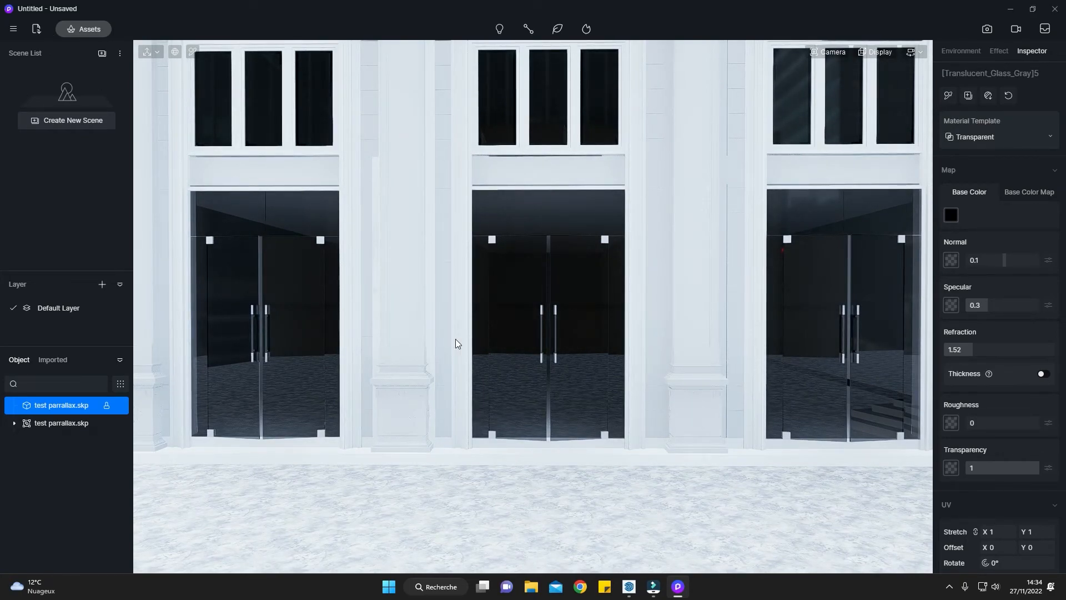
Open the Commercial category of the Interior Parallax models in the online asset library
left_click(90, 32)
left_click(60, 78)
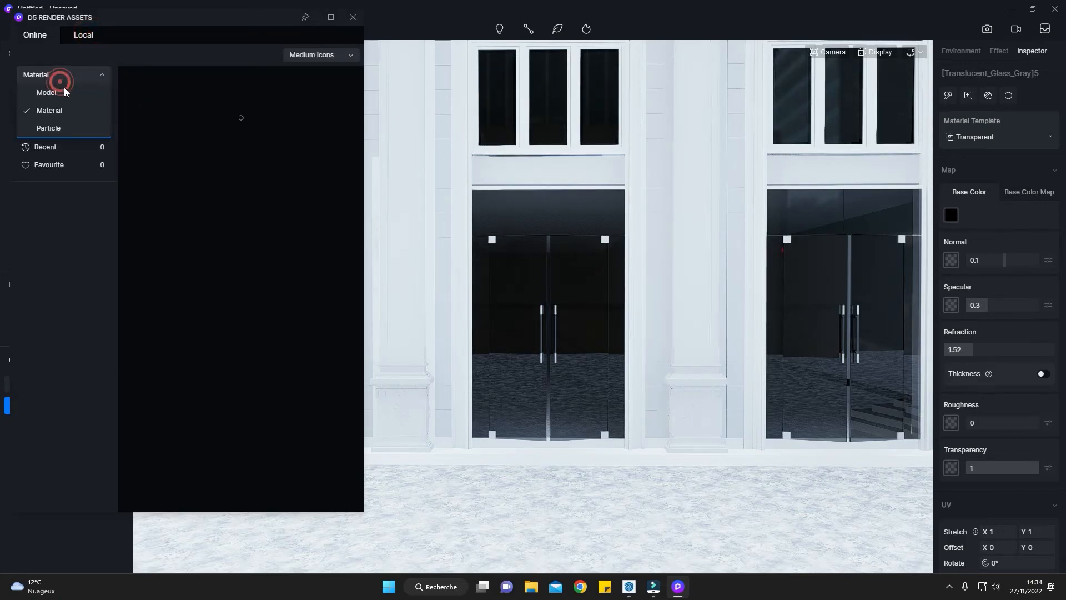
left_click(64, 93)
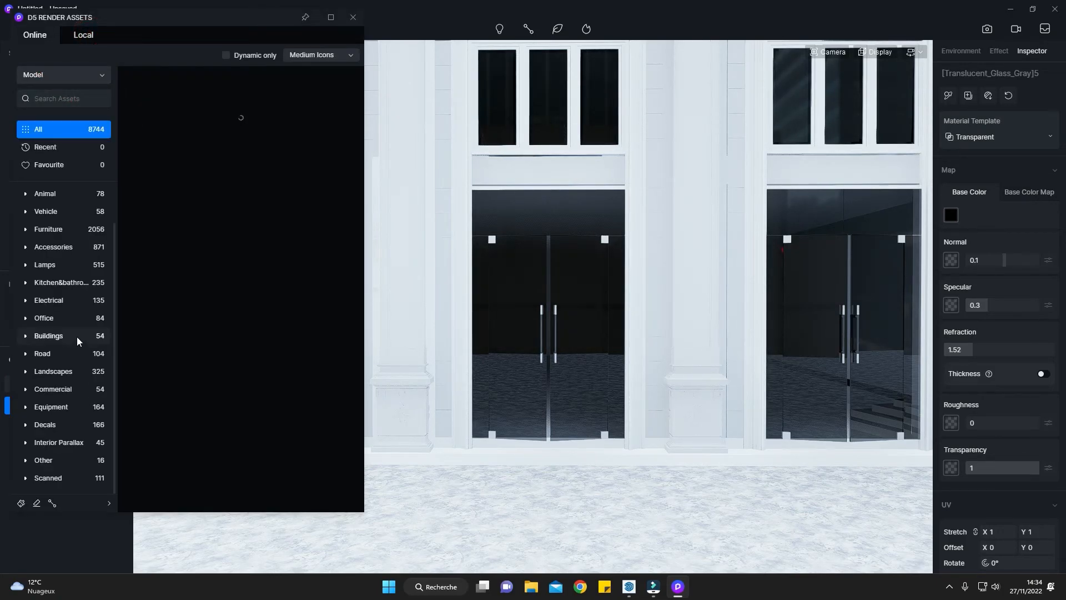
left_click(53, 443)
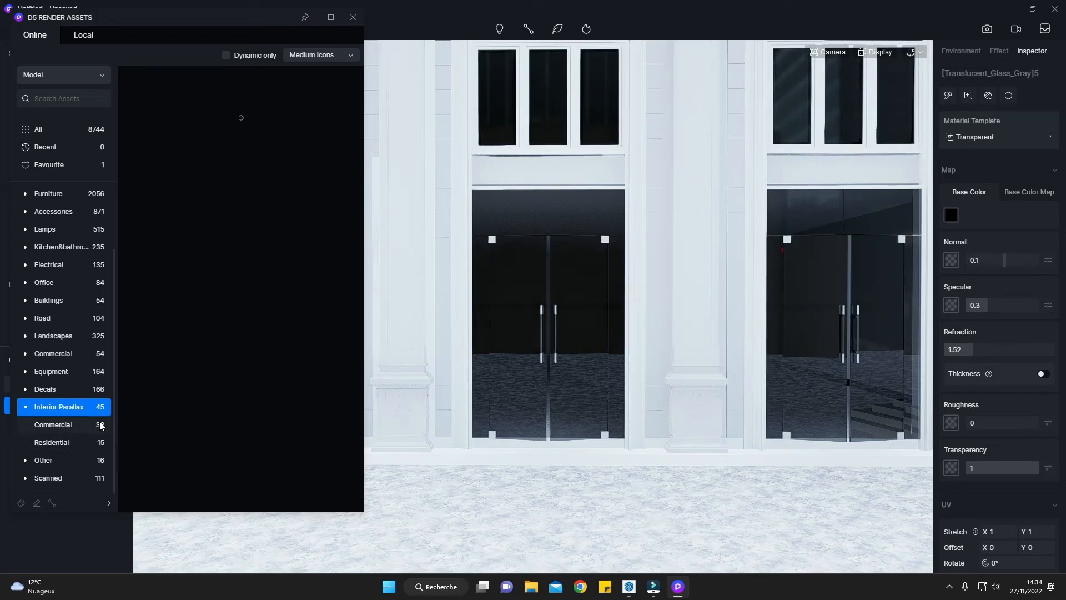
left_click(70, 427)
Place the Commercial window display 05 parallax model on the ground in front of the entrance doors
right_click_drag(560, 331, 576, 324)
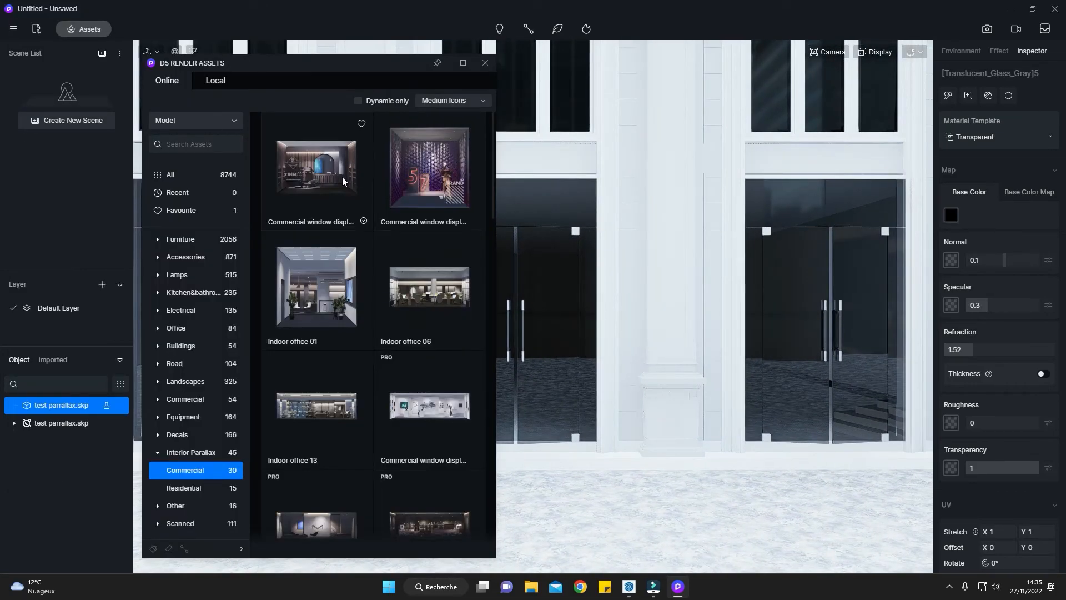
key("a")
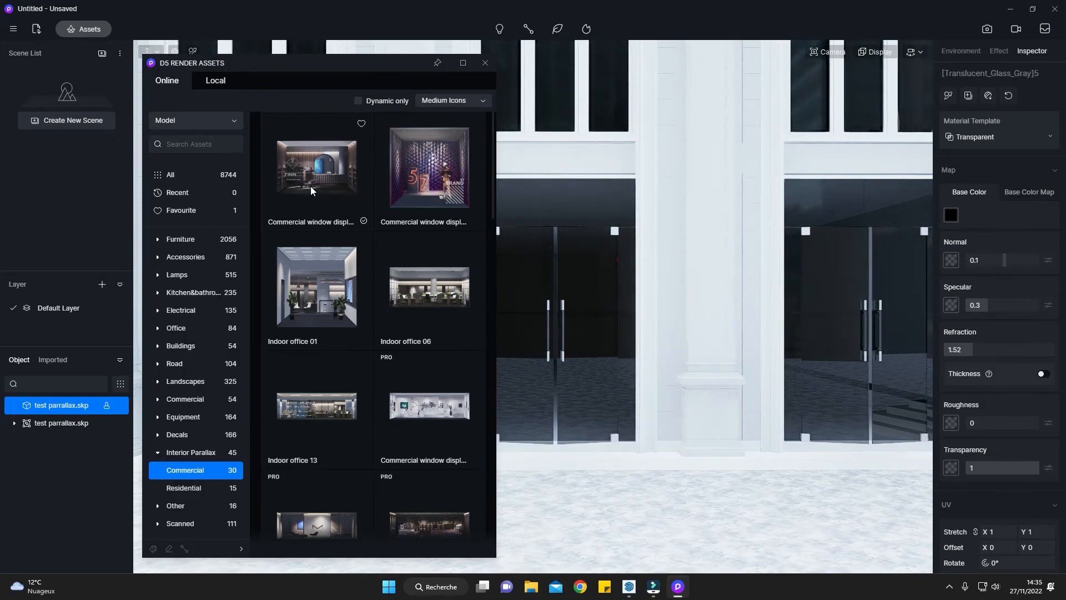
left_click(310, 180)
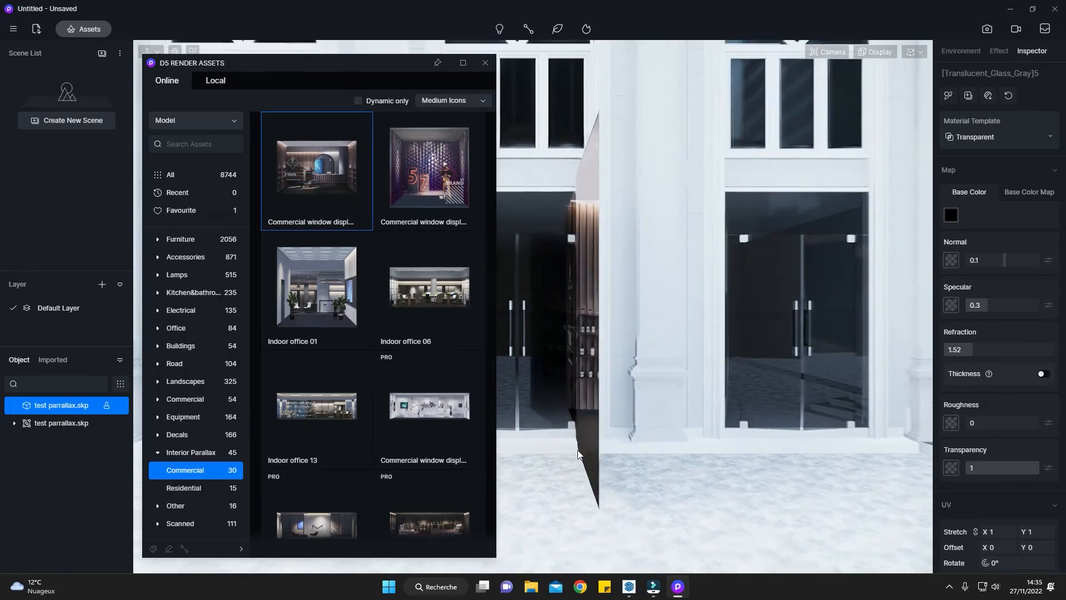
left_click(583, 451)
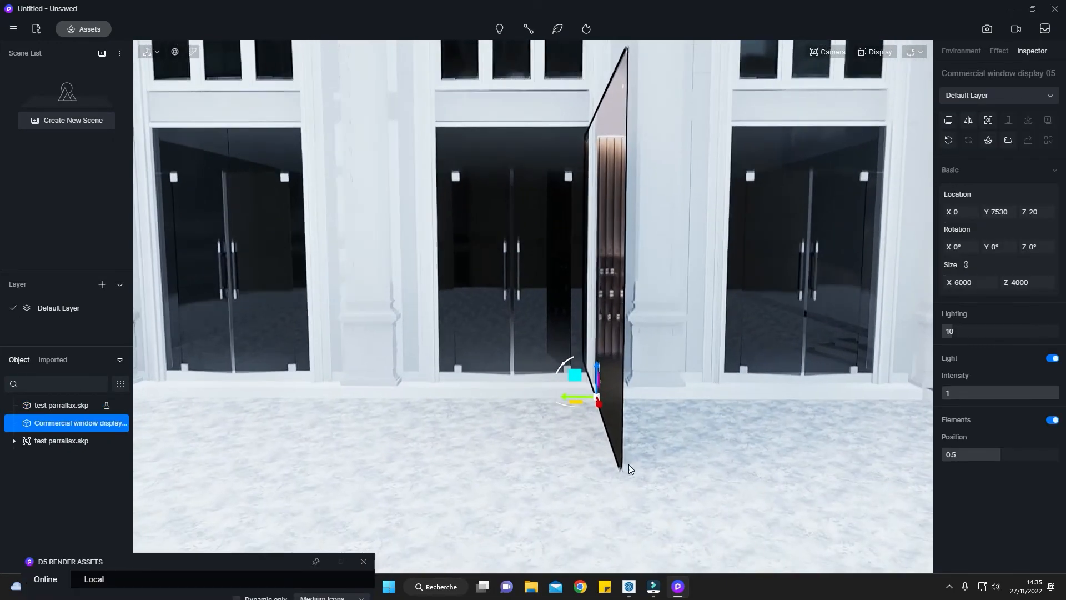
Rotate the window display to 270° about Z and shift it along the facade to about Y 4460, Z 29
left_click_drag(548, 426, 616, 426)
middle_click_drag(517, 431, 580, 418)
left_click_drag(672, 427, 411, 424)
middle_click_drag(459, 320, 554, 358)
scroll(600, 379, "up", 1)
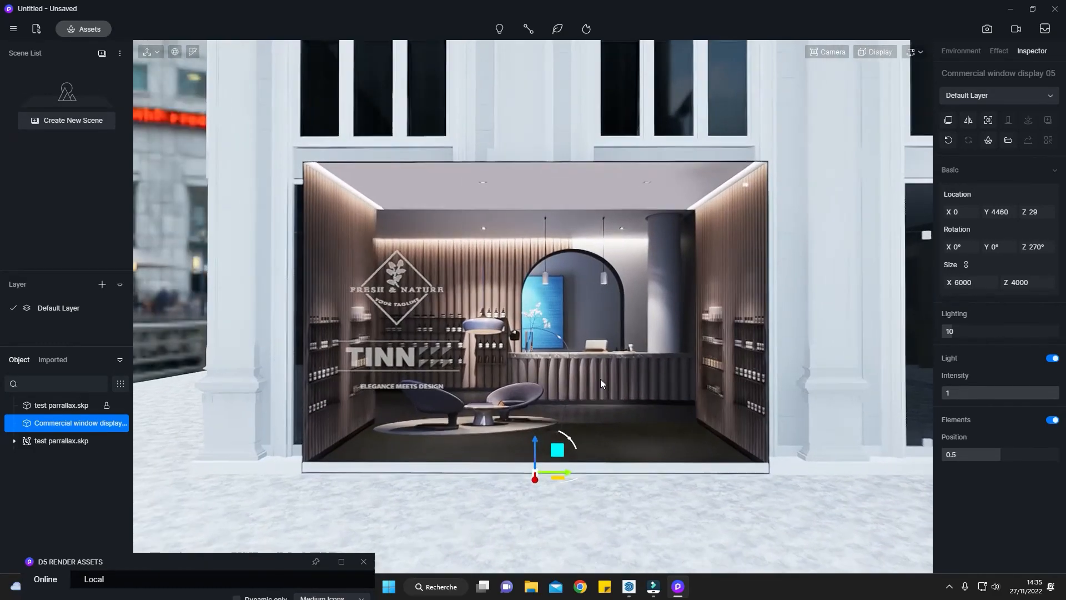
Move the window display back behind the glass doors, to about X 495, Y 4190
left_click_drag(522, 482, 533, 462)
scroll(646, 438, "down", 1)
scroll(646, 437, "up", 2)
mouse_move(615, 444)
middle_mouse_down()
mouse_move(635, 433)
mouse_move(632, 444)
middle_mouse_up()
scroll(632, 432, "up", 1)
scroll(633, 443, "up", 2)
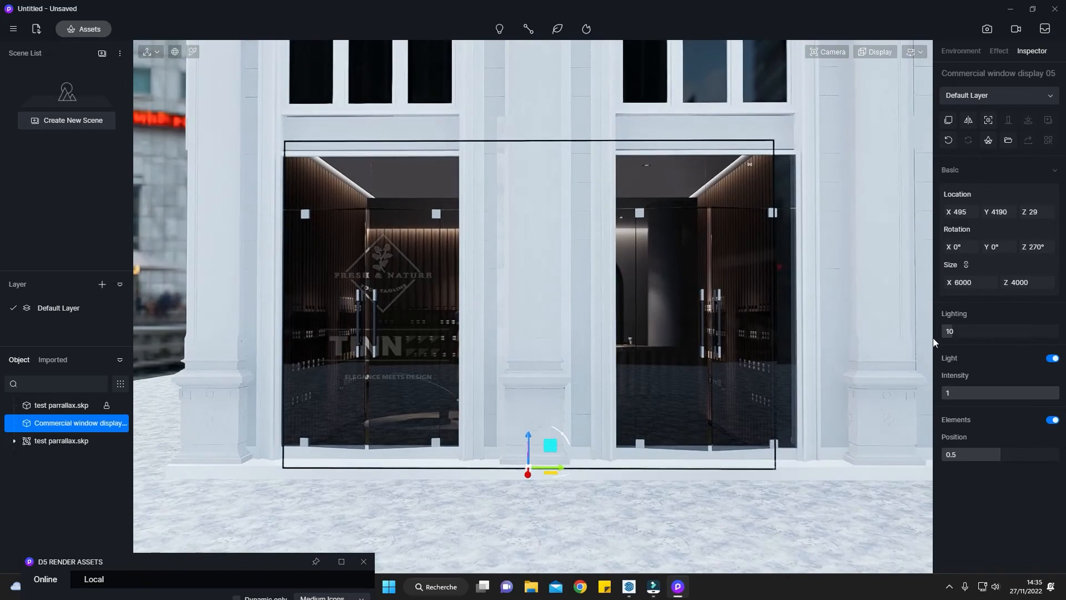
scroll(909, 334, "down", 3)
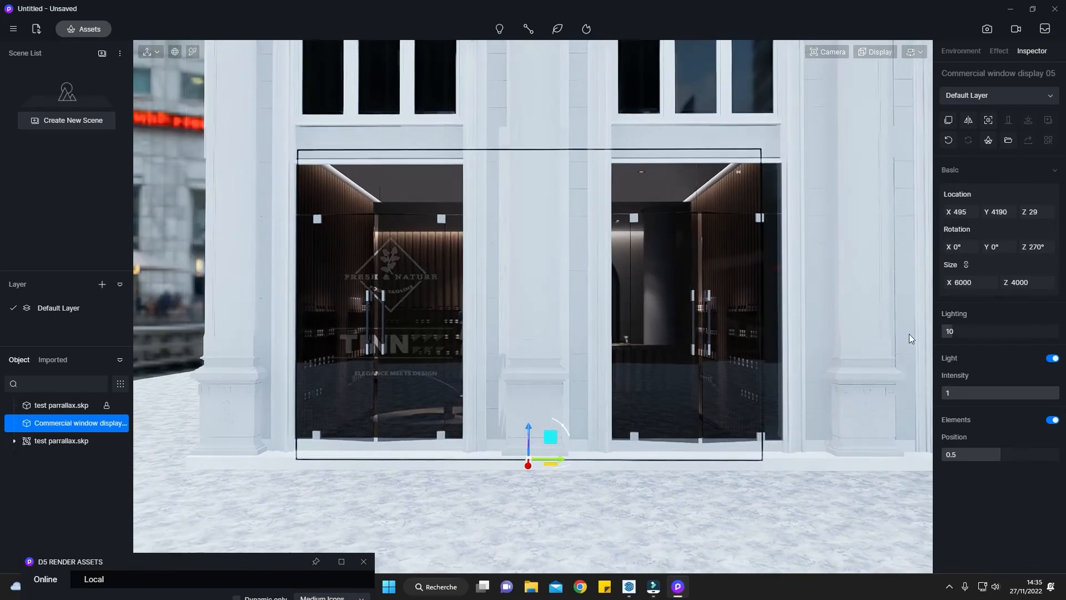
Unlink the window display's dimensions, resize it to X 6455 and Z 4092, and shift it along the facade to about Y 4284
left_click(968, 267)
left_click_drag(1030, 284, 1065, 296)
left_click_drag(974, 287, 1049, 297)
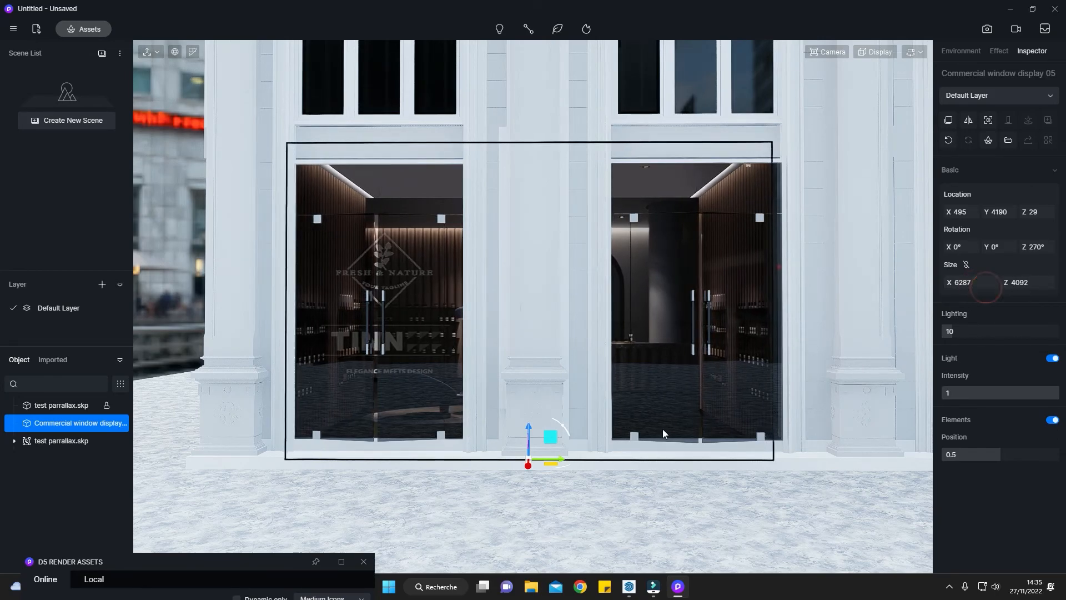
left_click_drag(964, 283, 1008, 282)
left_click_drag(563, 459, 570, 459)
Try a Lighting value of 11 on the window display and bring it back to 10
scroll(572, 454, "down", 3)
scroll(574, 441, "up", 3)
middle_click_drag(577, 421, 576, 437)
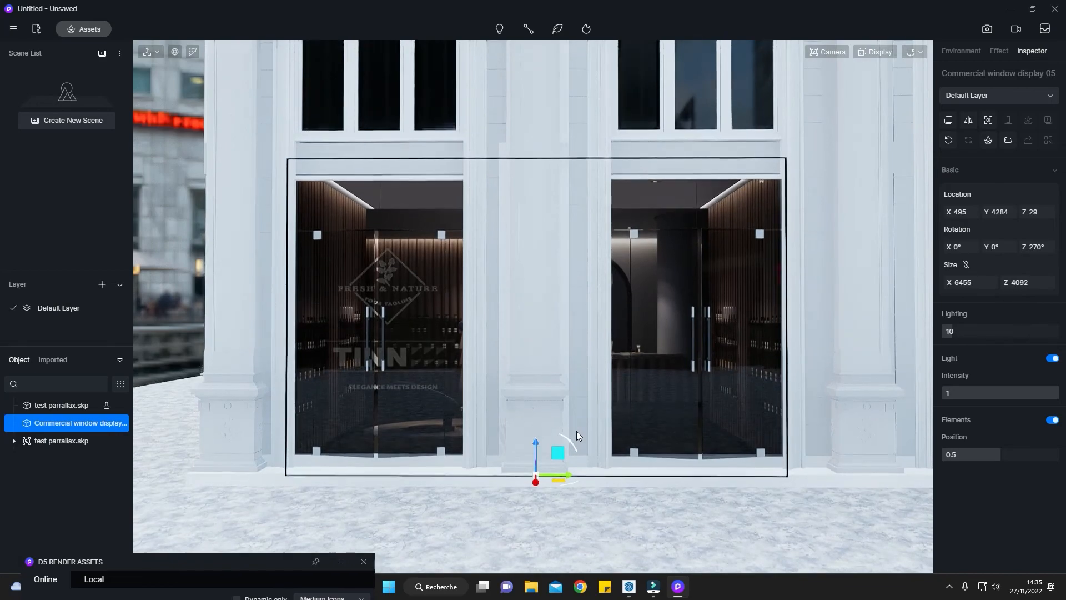
scroll(576, 431, "down", 3)
scroll(576, 431, "up", 2)
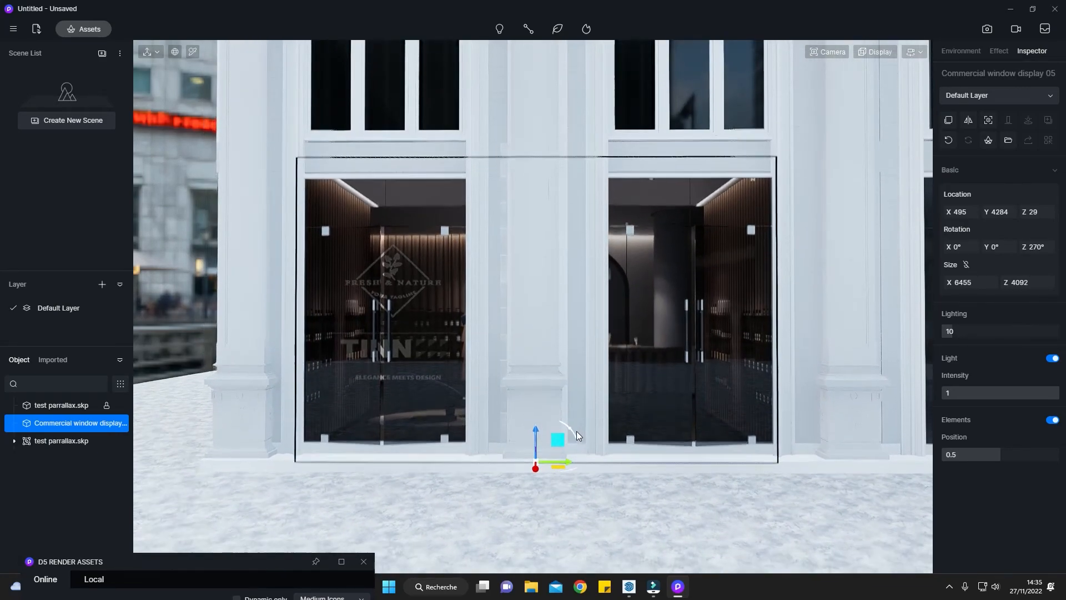
scroll(577, 431, "up", 2)
mouse_move(951, 331)
left_mouse_down()
mouse_move(1024, 339)
mouse_move(965, 346)
mouse_move(999, 342)
mouse_move(953, 332)
left_mouse_up()
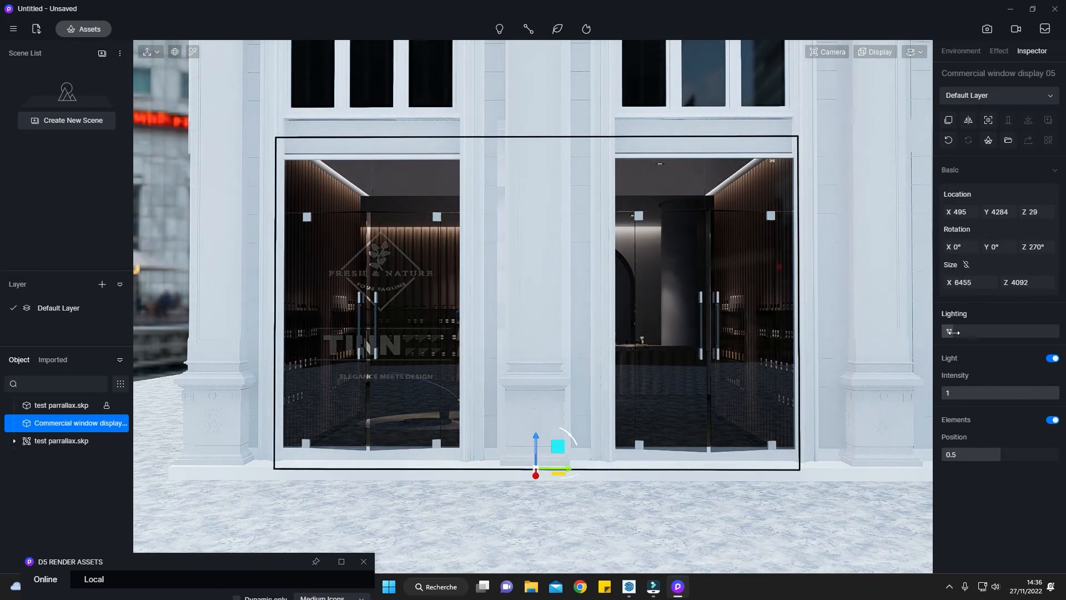
scroll(822, 362, "up", 4)
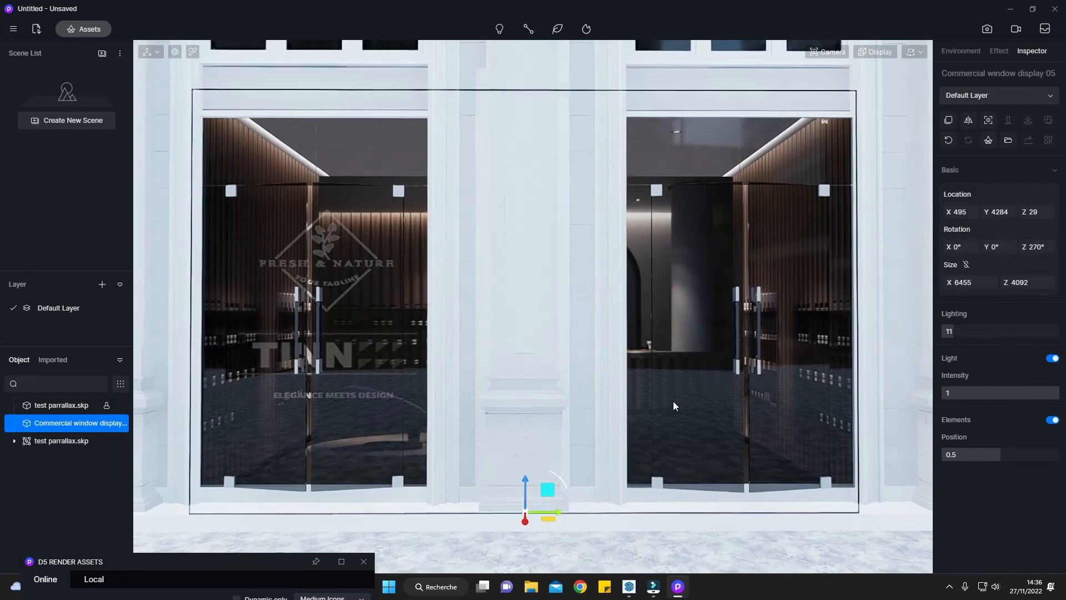
scroll(673, 401, "down", 1)
left_click_drag(950, 335, 958, 335)
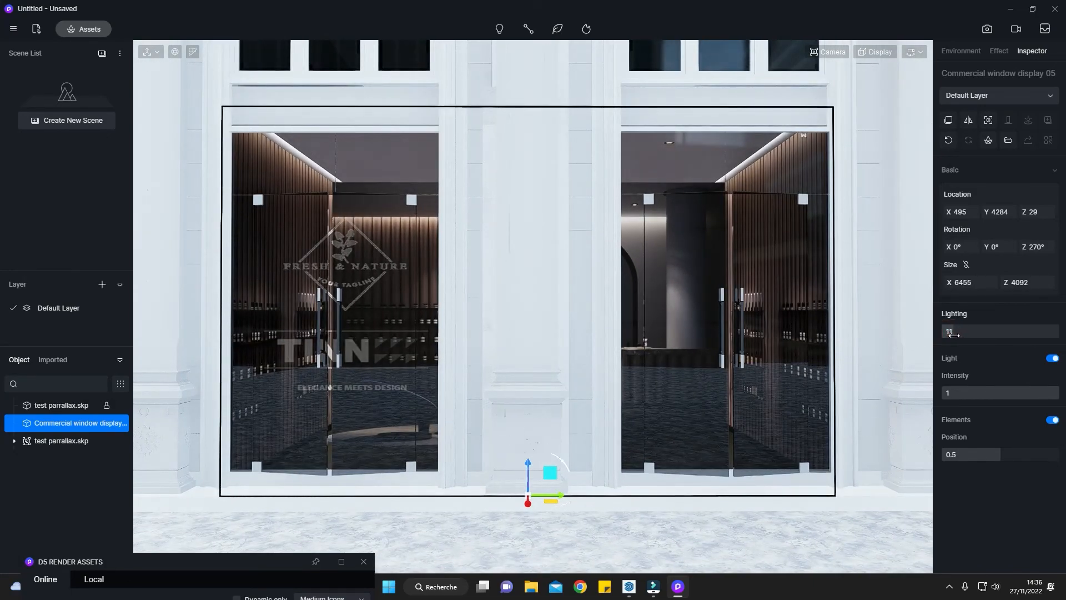
scroll(792, 414, "down", 3)
scroll(794, 379, "up", 1)
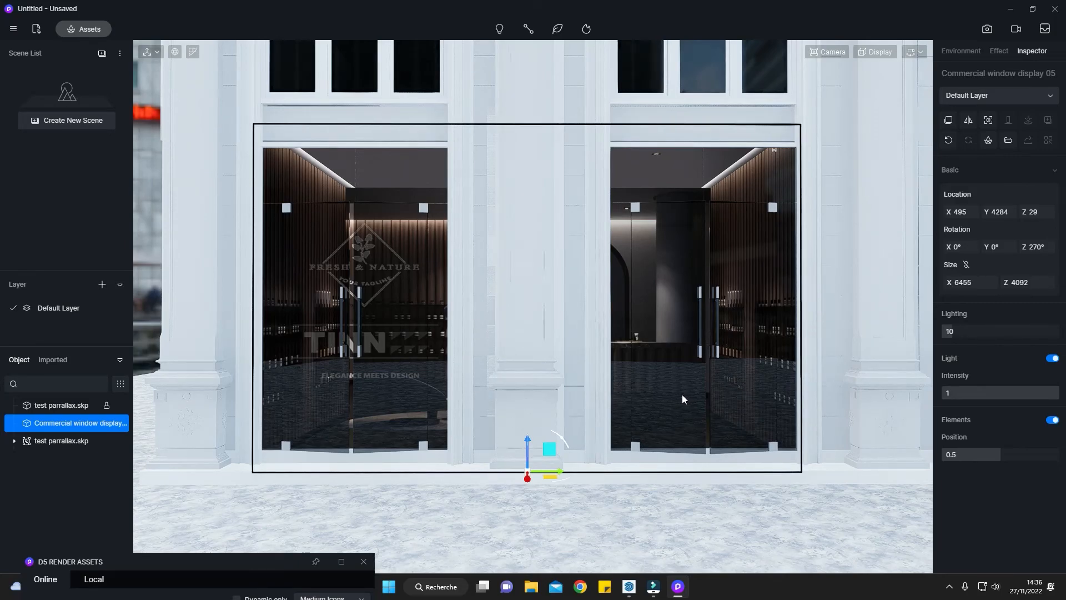
scroll(691, 394, "up", 1)
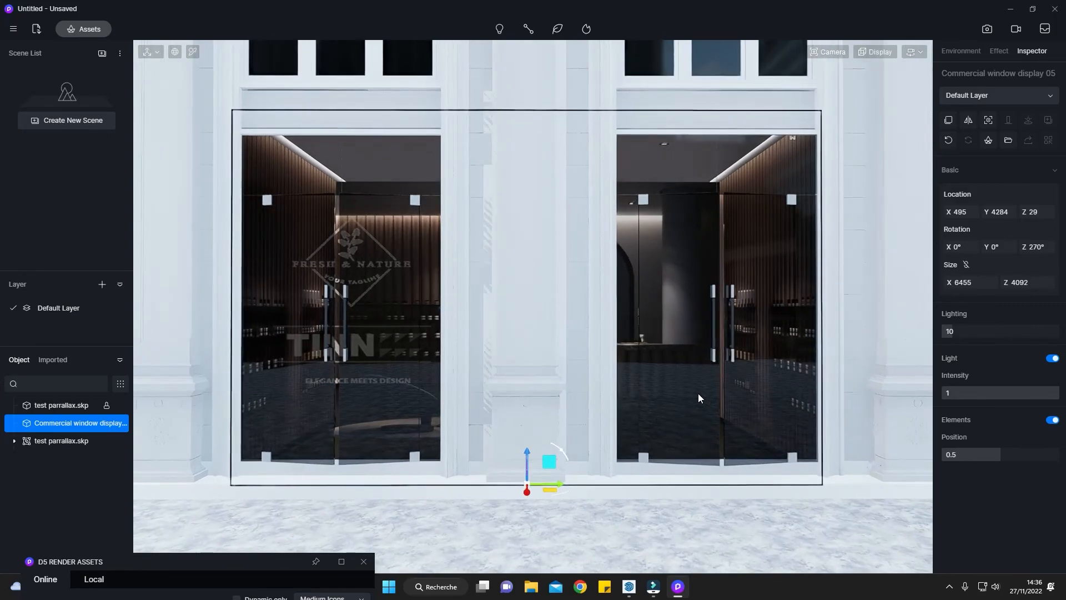
Switch the window display's light off and on again and test its intensity, keeping it at 1
left_click(1052, 359)
left_click(1052, 359)
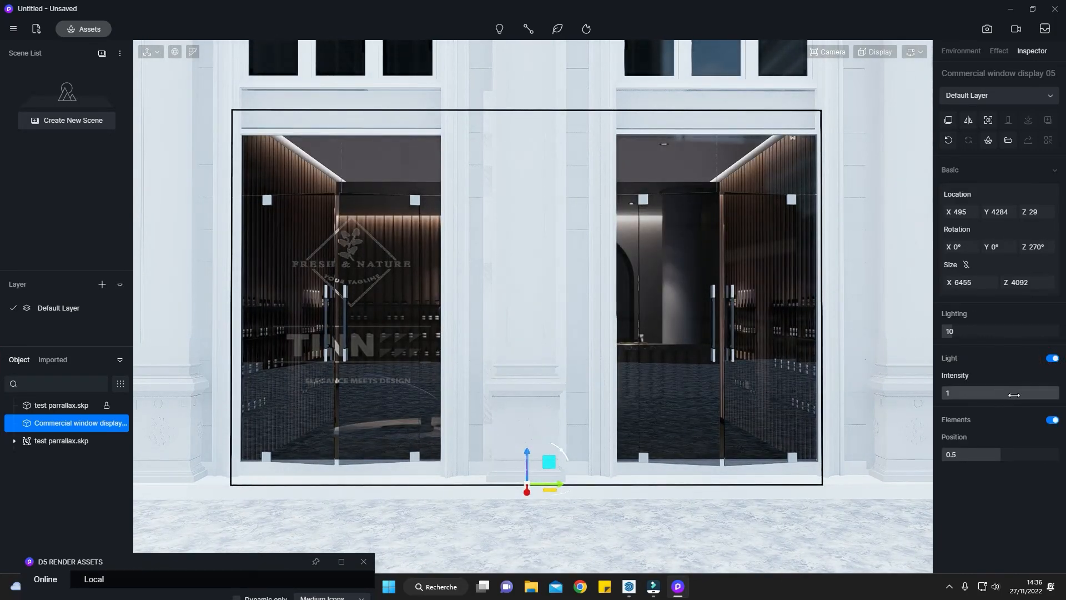
left_click_drag(1025, 398, 1063, 405)
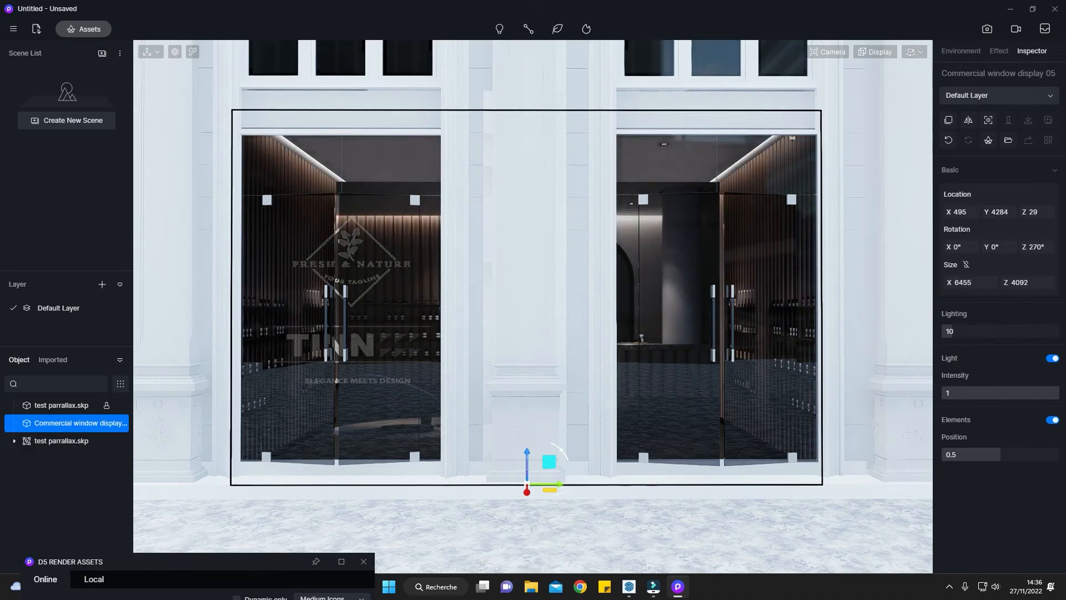
Set the Position of the window display's interior elements to 0.3 while viewing the doors at an angle
scroll(766, 391, "down", 1)
right_click_drag(701, 389, 493, 425)
scroll(493, 426, "up", 2)
left_click_drag(1012, 457, 953, 457)
mouse_move(977, 454)
left_mouse_down()
mouse_move(1038, 454)
mouse_move(977, 458)
left_mouse_up()
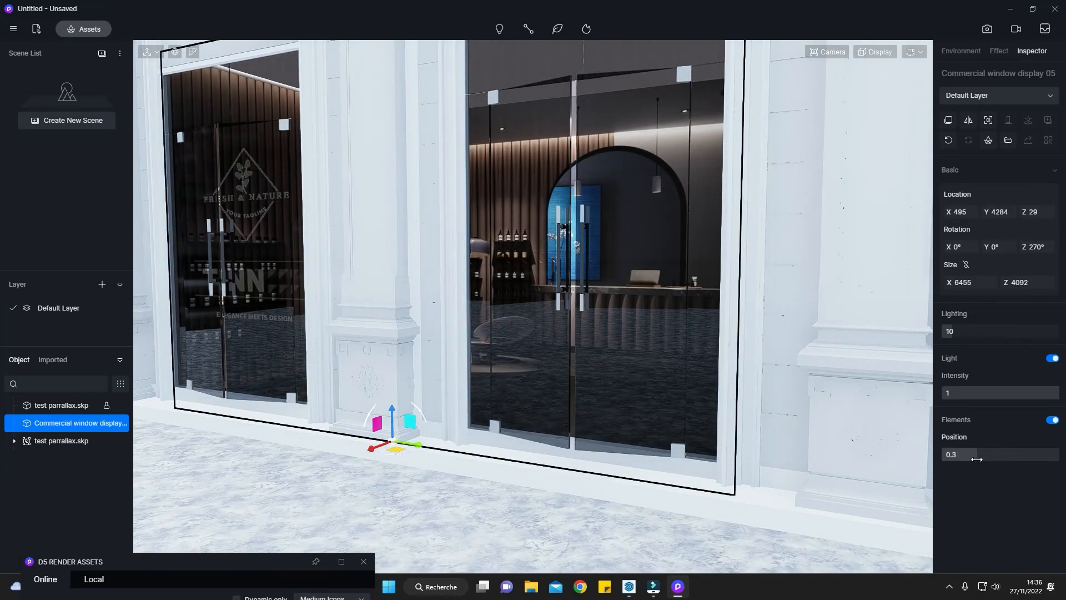
Test the window display's element Position across its range and return it to 0.3
scroll(818, 462, "up", 5)
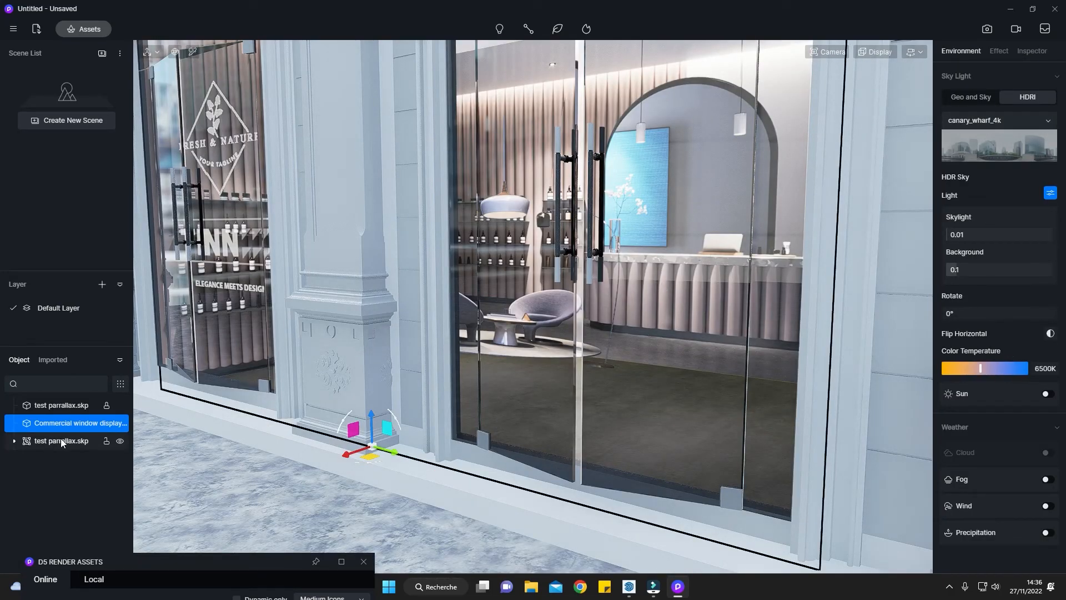
left_click(78, 423)
left_click(971, 454)
left_click_drag(983, 454, 936, 459)
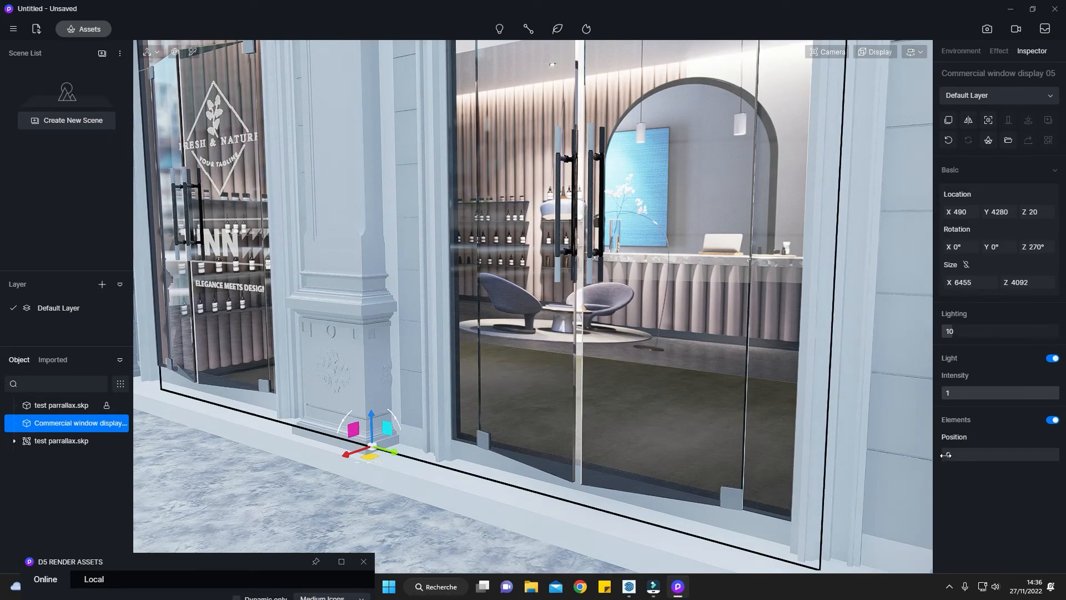
left_click_drag(945, 455, 1057, 458)
middle_click_drag(711, 467, 849, 436)
middle_click_drag(772, 417, 601, 352)
scroll(601, 352, "up", 1)
right_click_drag(601, 352, 619, 380)
scroll(589, 377, "up", 2)
left_click_drag(1050, 460, 980, 461)
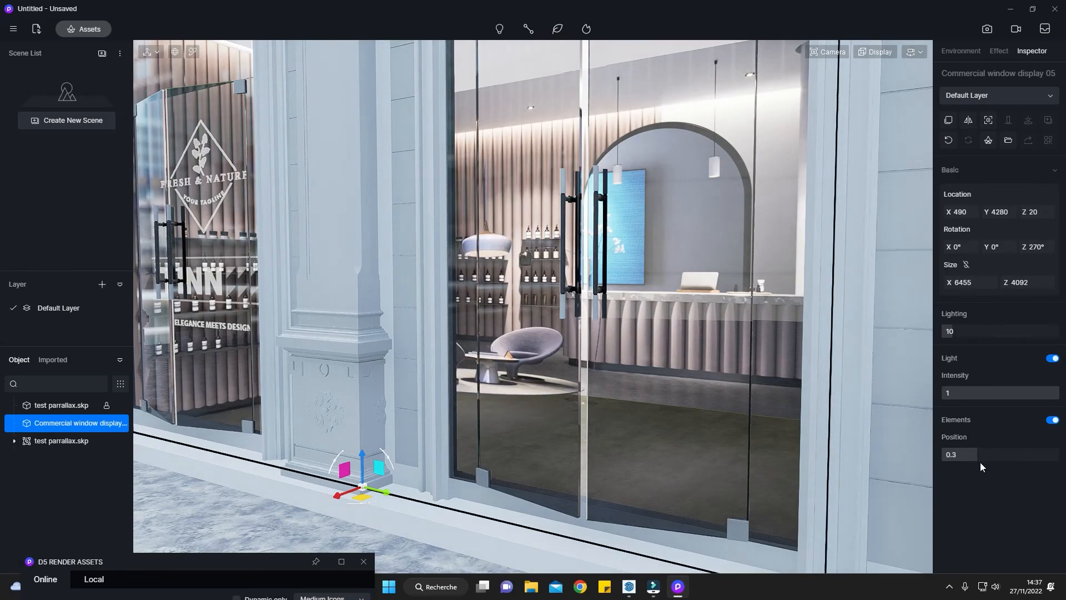
Open the asset library to choose a glass material for the storefront doors
scroll(775, 402, "down", 3)
middle_click_drag(774, 402, 574, 384)
scroll(602, 397, "up", 3)
scroll(591, 388, "up", 1)
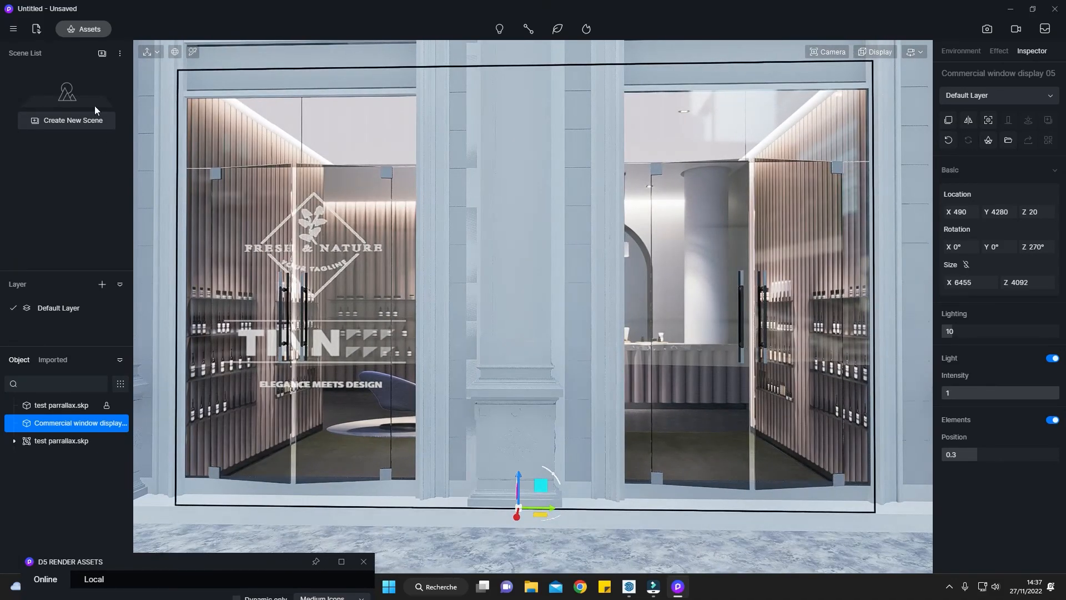
left_click(88, 29)
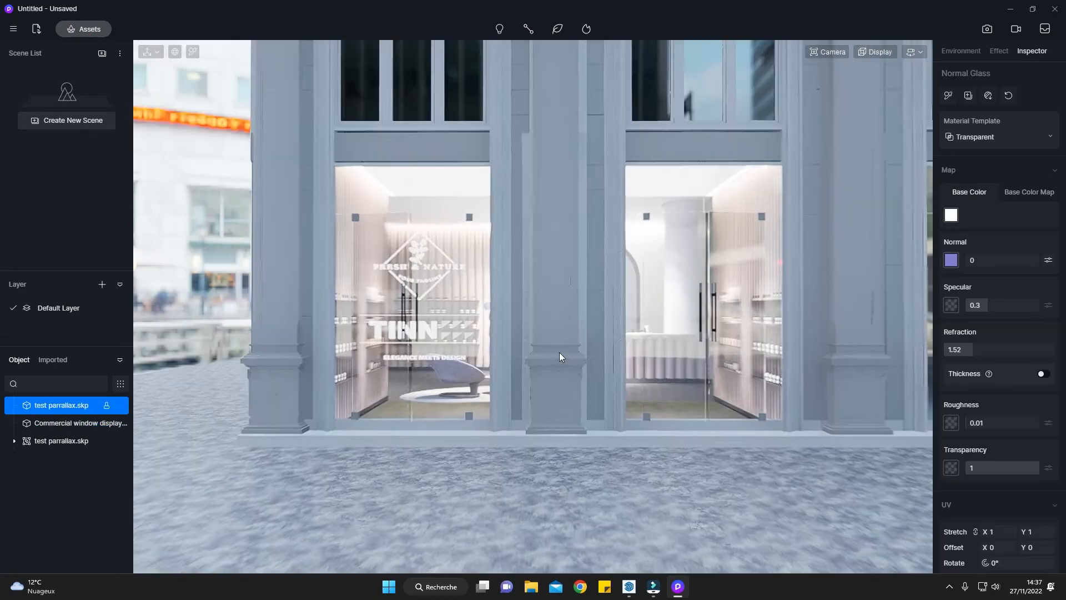
Select the Commercial window display 05 model again and lower its Lighting to 3
scroll(557, 354, "up", 4)
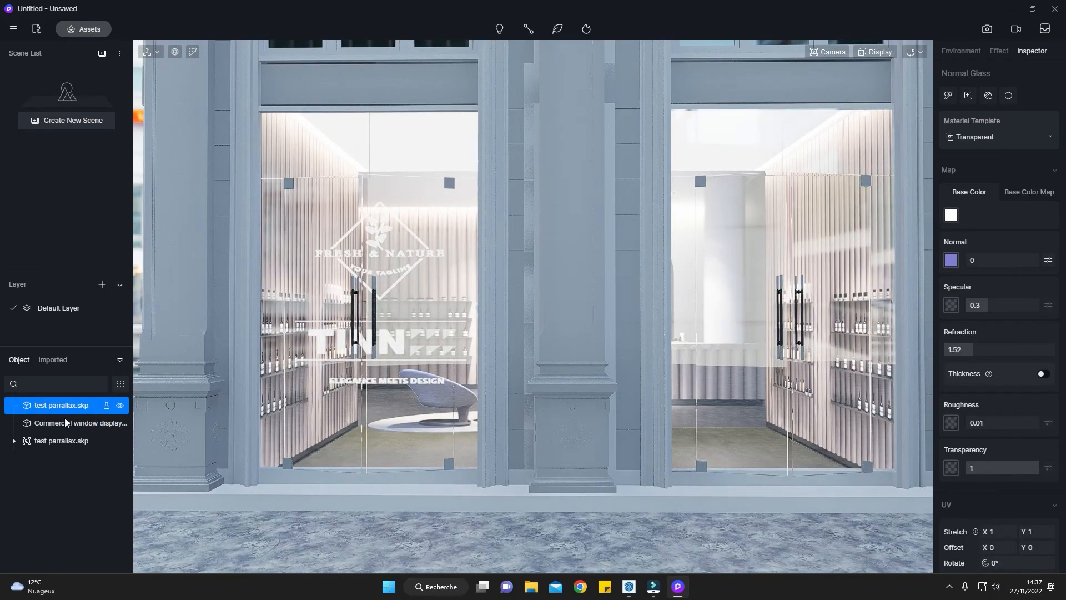
scroll(525, 359, "up", 2)
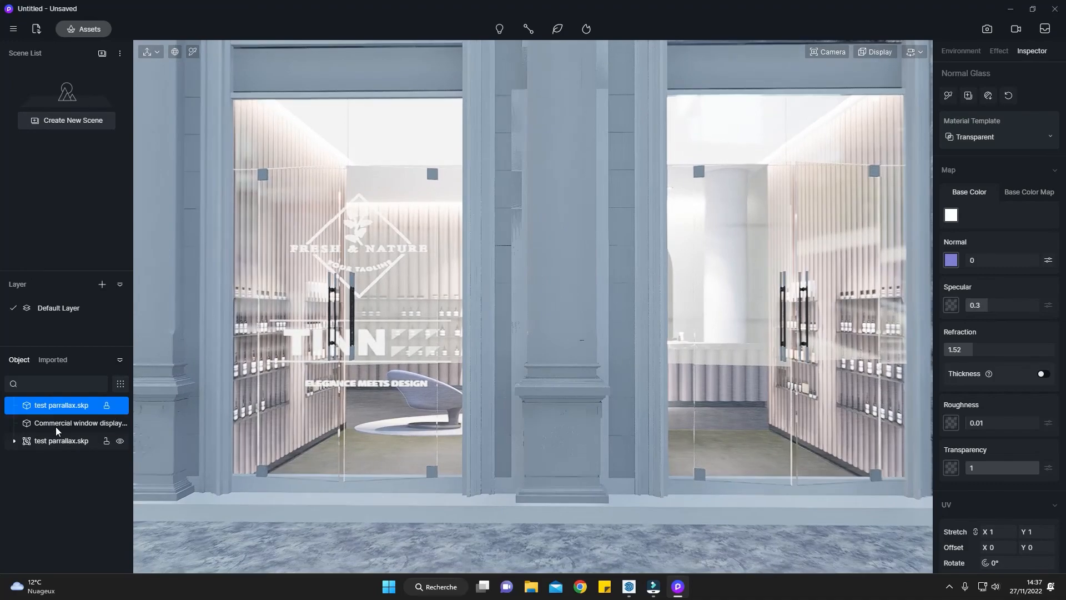
left_click(56, 425)
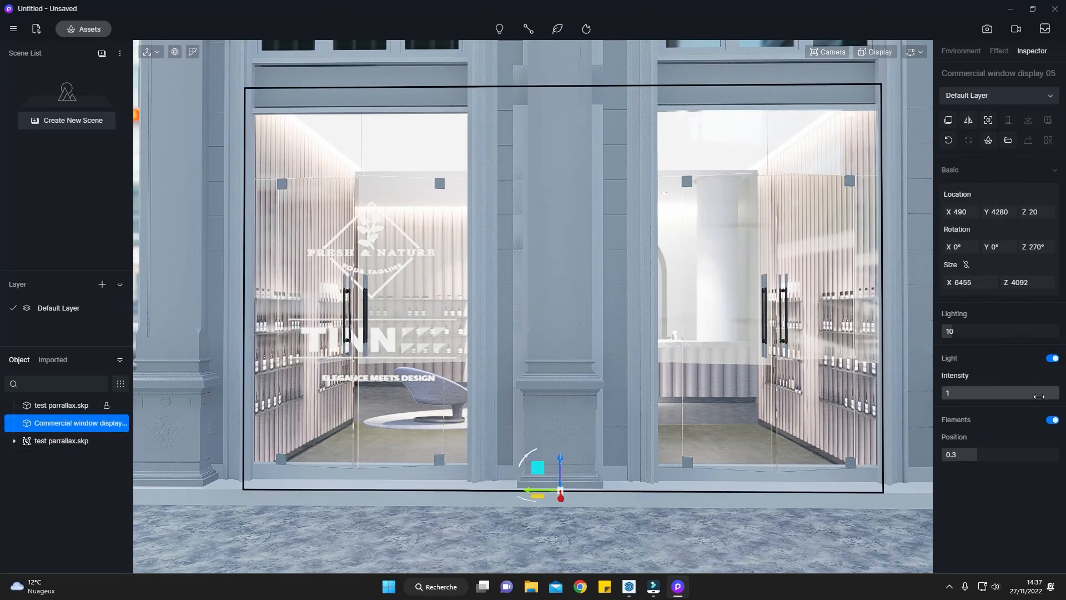
left_click_drag(957, 332, 944, 336)
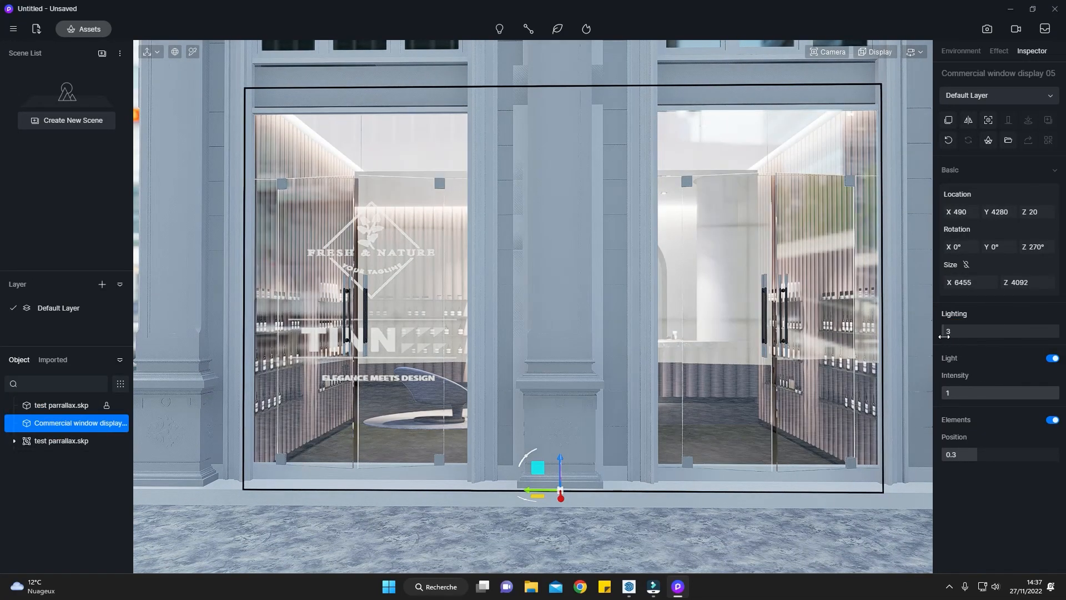
Open the Commercial category of the Interior Parallax models in the online asset library for the next empty doorway
key("s")
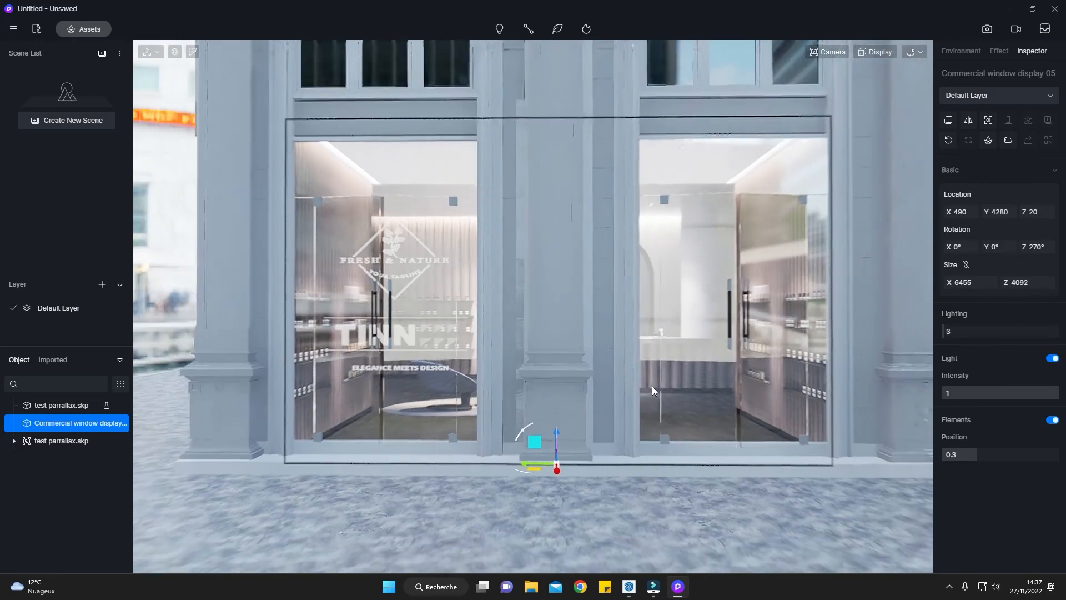
key("d")
key("d")
key("w")
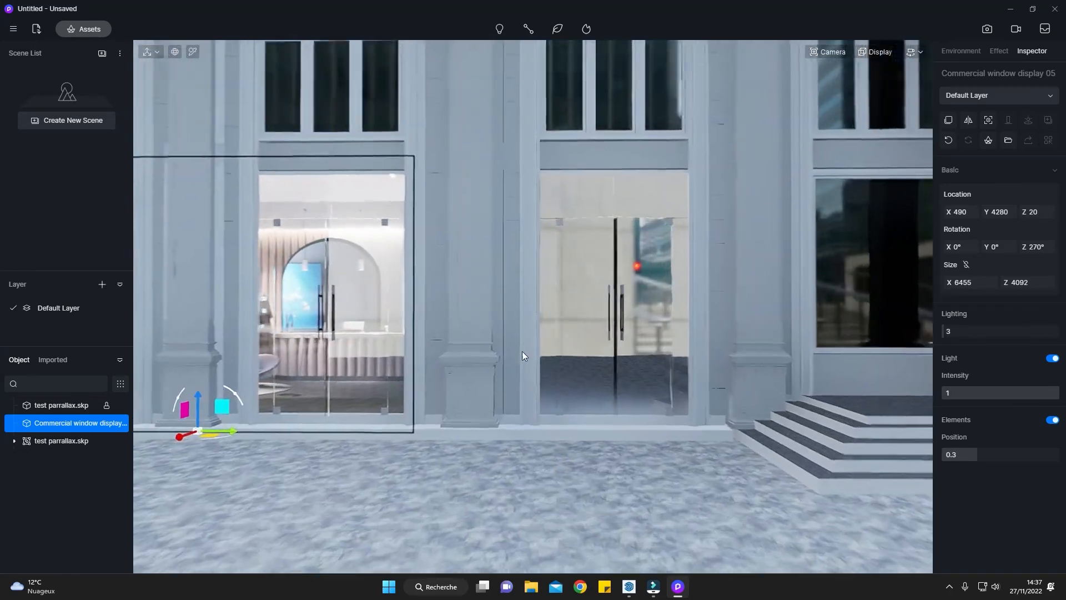
left_click(61, 28)
left_click(192, 129)
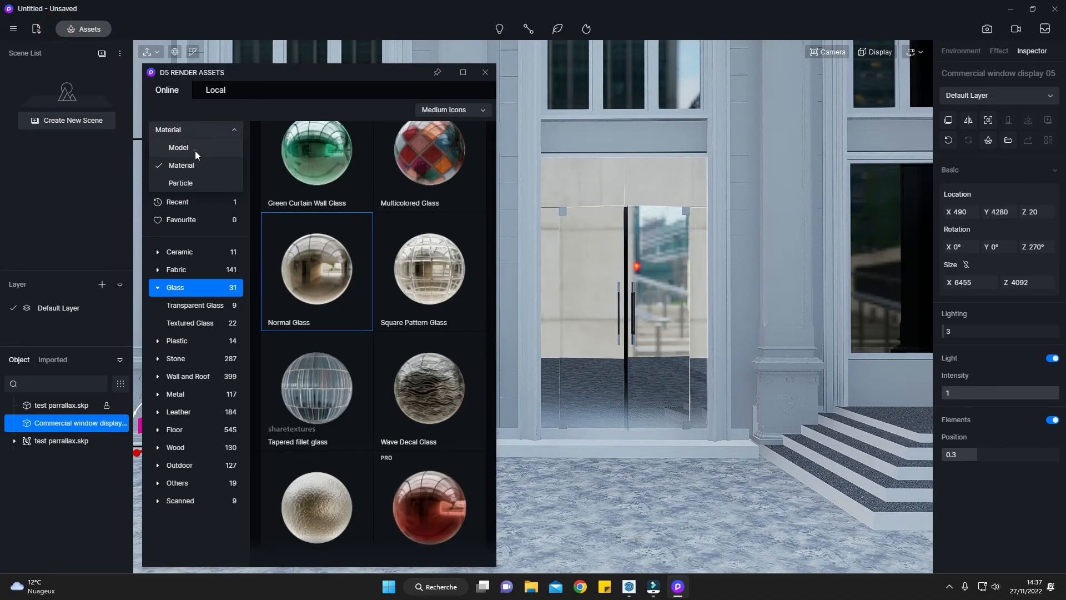
left_click(195, 148)
left_click(195, 463)
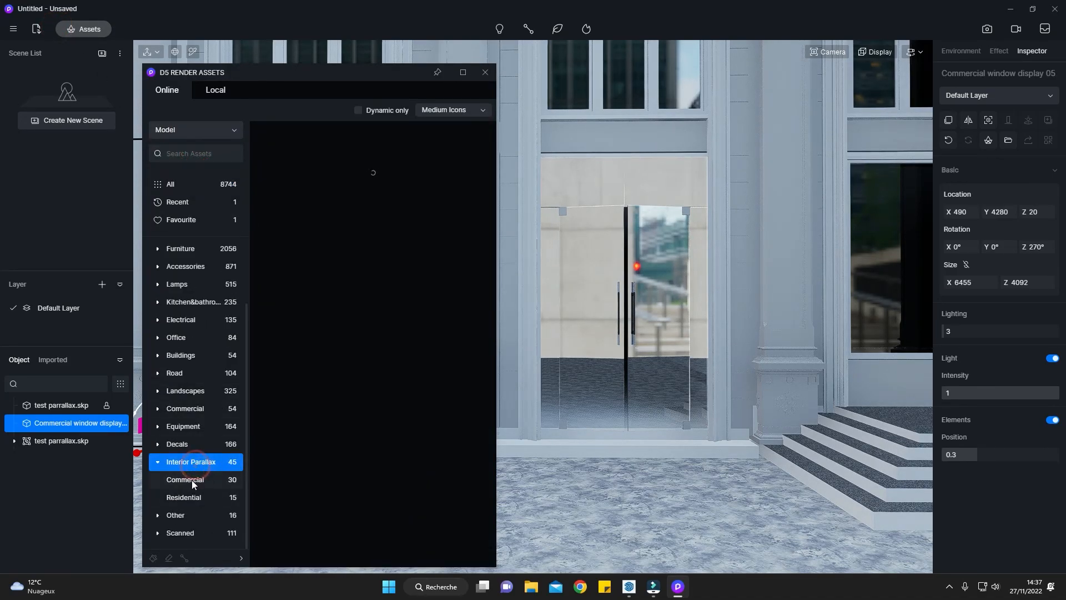
left_click(192, 479)
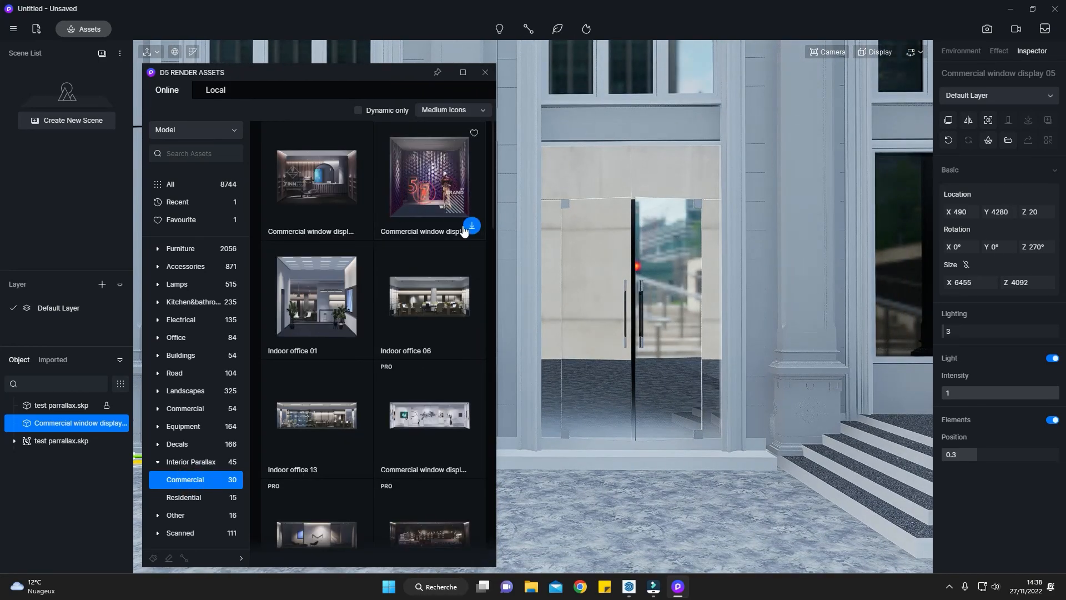
Place the Commercial window display 10 model at the empty doorway, turned 270° about Z, and push it back behind the glass to about X 611
left_click(434, 173)
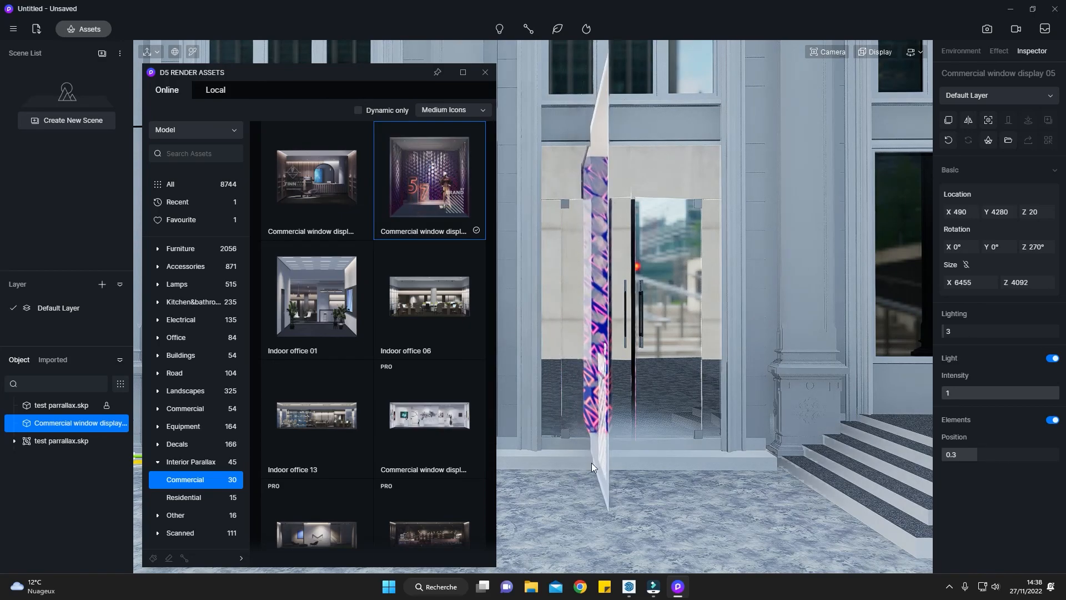
left_click(665, 457)
right_click_drag(657, 389, 643, 451)
left_click_drag(649, 394, 666, 374)
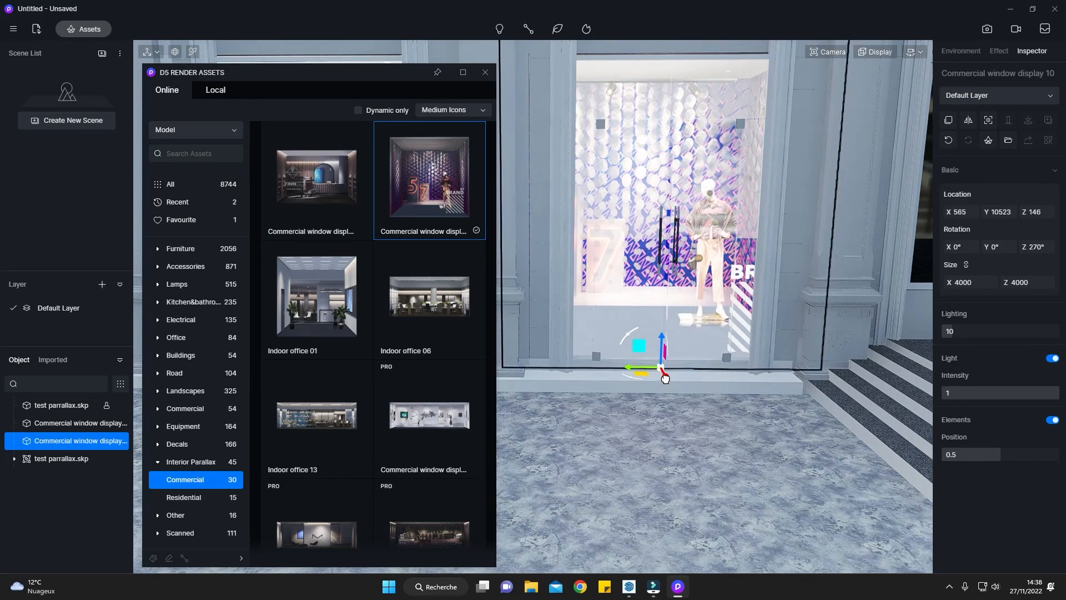
Set the Commercial window display 10's Lighting to 4 and its element Position to 0.9
middle_click_drag(685, 398, 692, 356)
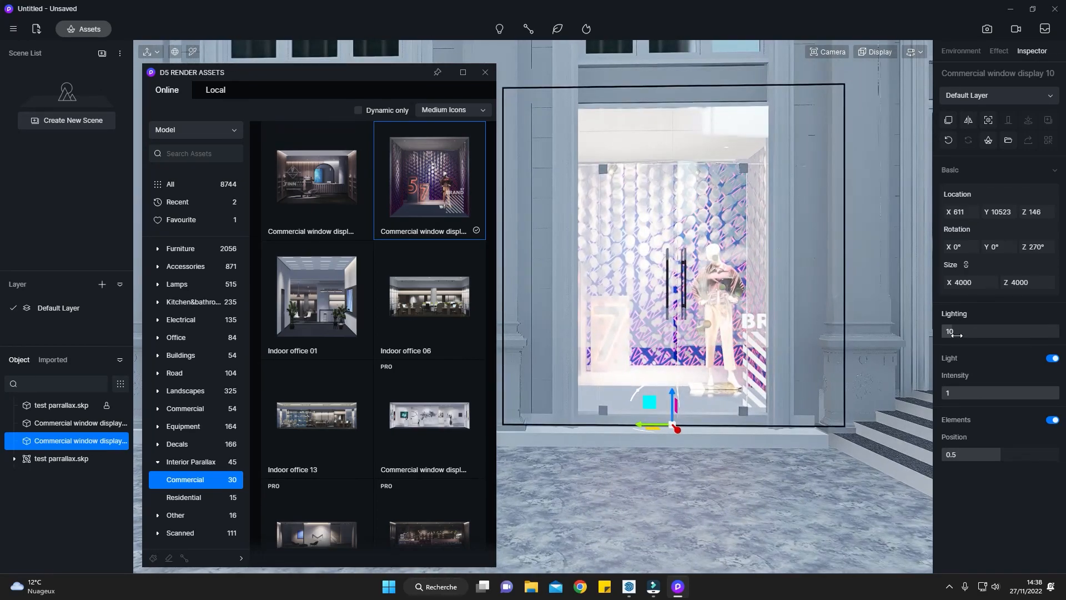
left_click_drag(950, 332, 954, 332)
left_click_drag(976, 453, 1046, 452)
right_click_drag(1046, 451, 655, 450)
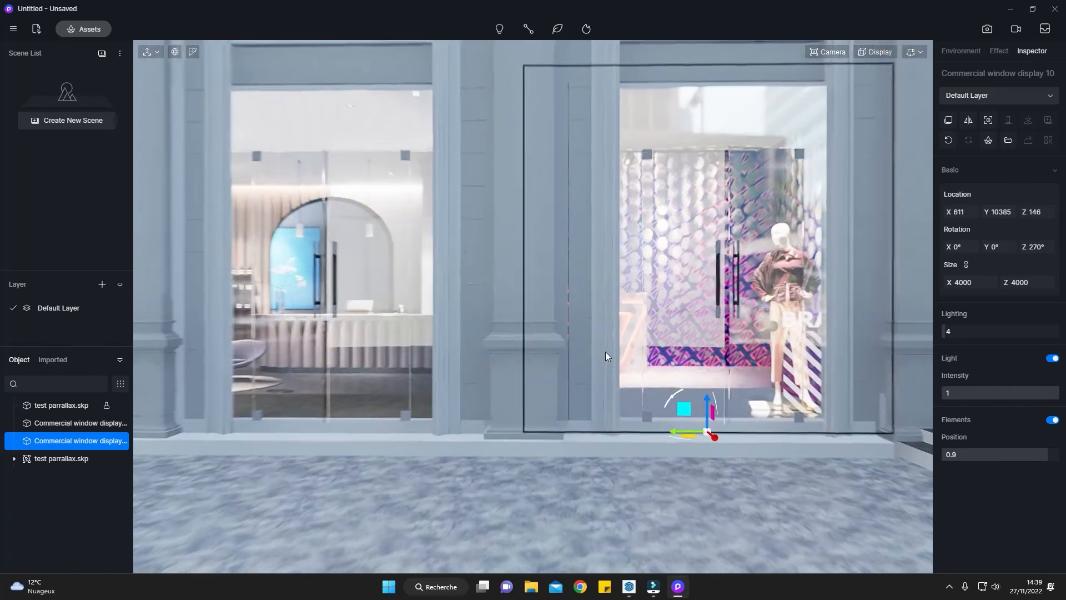
key("s")
mouse_move(605, 351)
right_mouse_down()
mouse_move(623, 331)
mouse_move(598, 364)
right_mouse_up()
key("a")
key("w")
key("e")
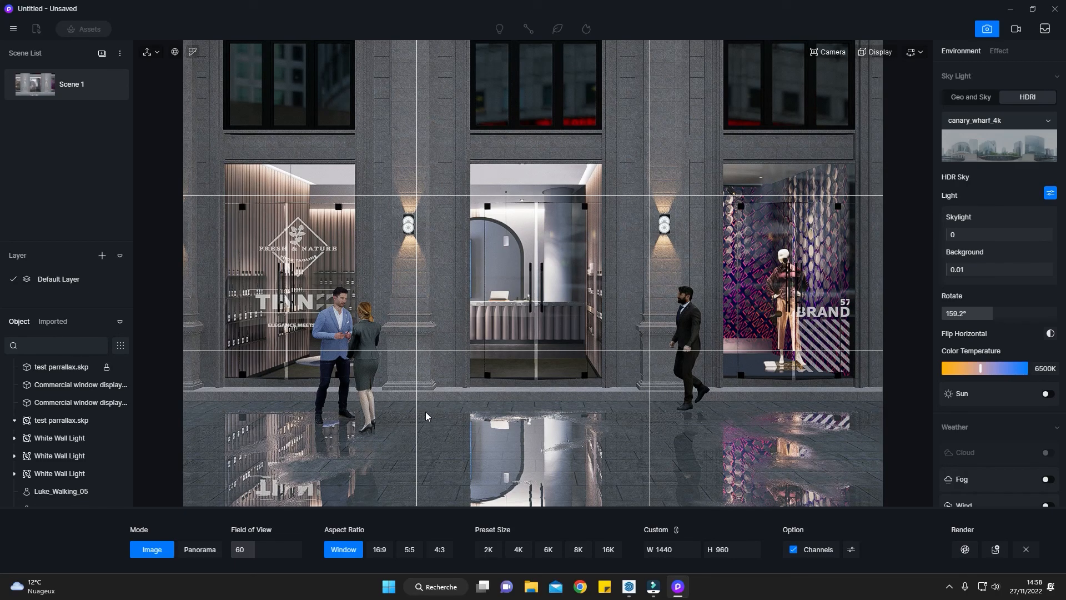
Choose the 4K preset size for the still image render
left_click(518, 549)
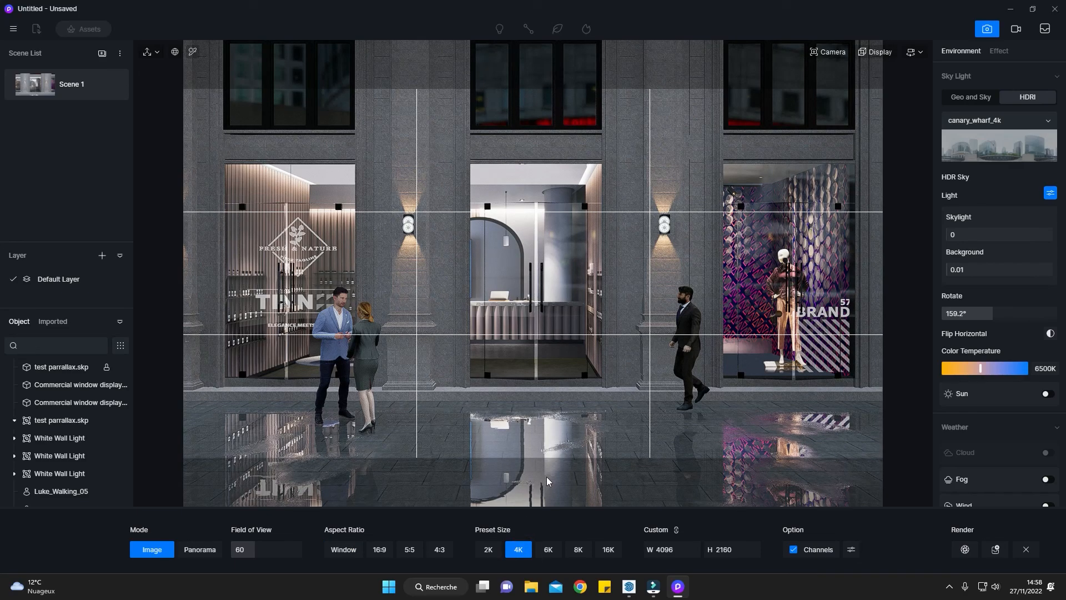